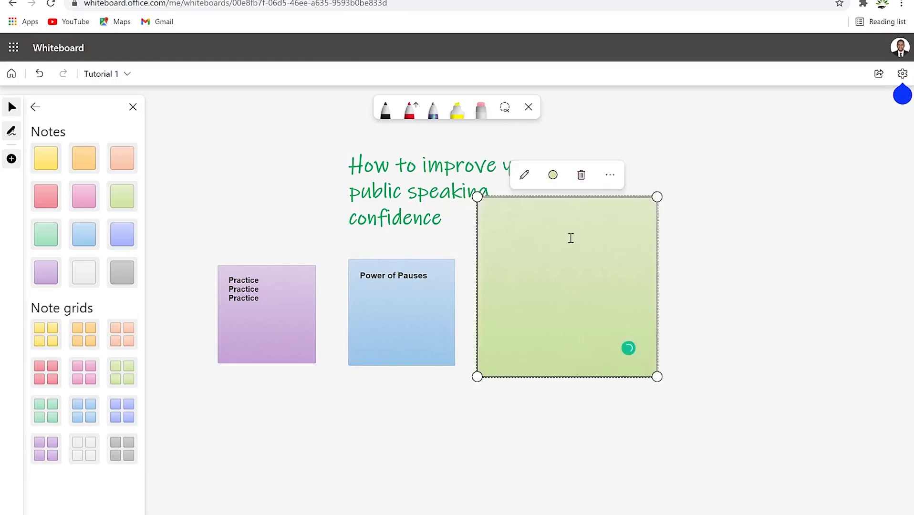
Step: Label the green note 'Know your audience' and add a yellow arrow below the purple note
type("Know your audience")
left_click(675, 278)
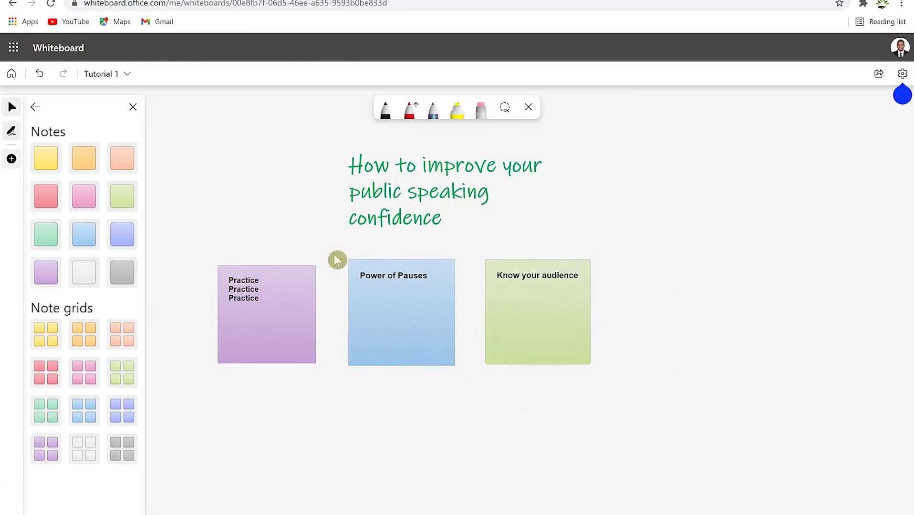
left_click(36, 107)
left_click(55, 241)
left_click(83, 196)
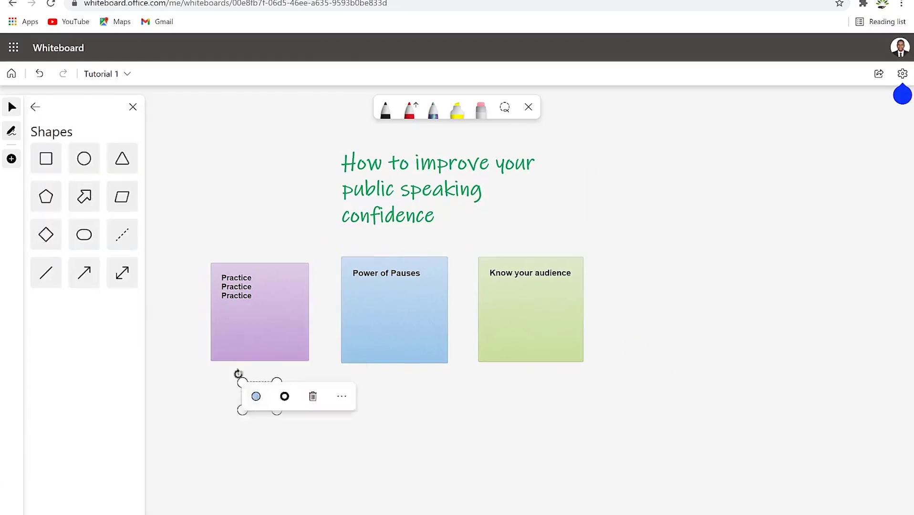
left_click(231, 386)
left_click(235, 369)
left_click(271, 296)
Step: Add three green check marks under the green note and a clap reaction under Power of Pauses
left_click(35, 107)
left_click(55, 279)
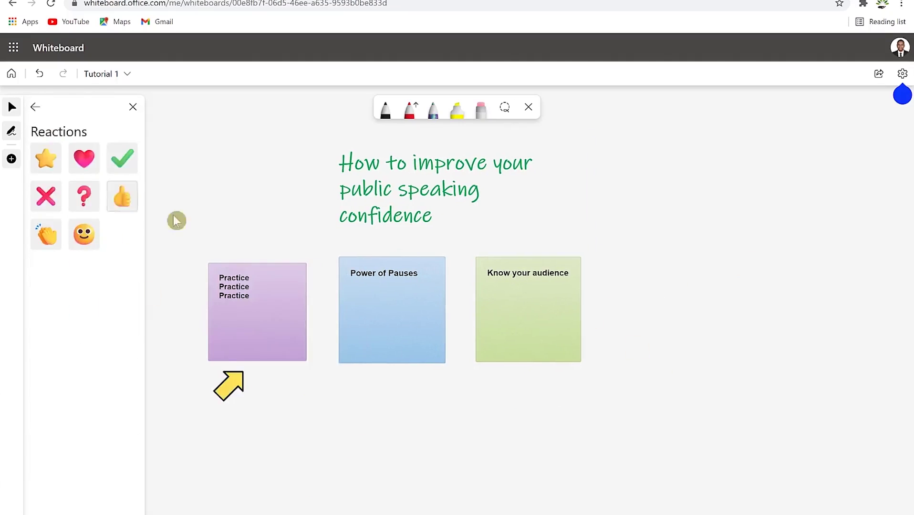
left_click(122, 157)
left_click(520, 379)
left_click(563, 386)
left_click(485, 381)
left_click(46, 234)
left_click(388, 380)
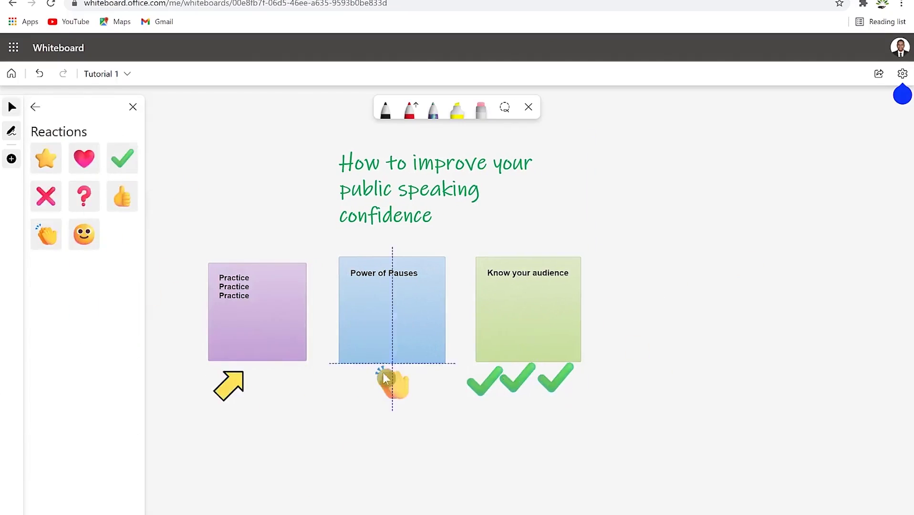
left_click(36, 106)
left_click(57, 322)
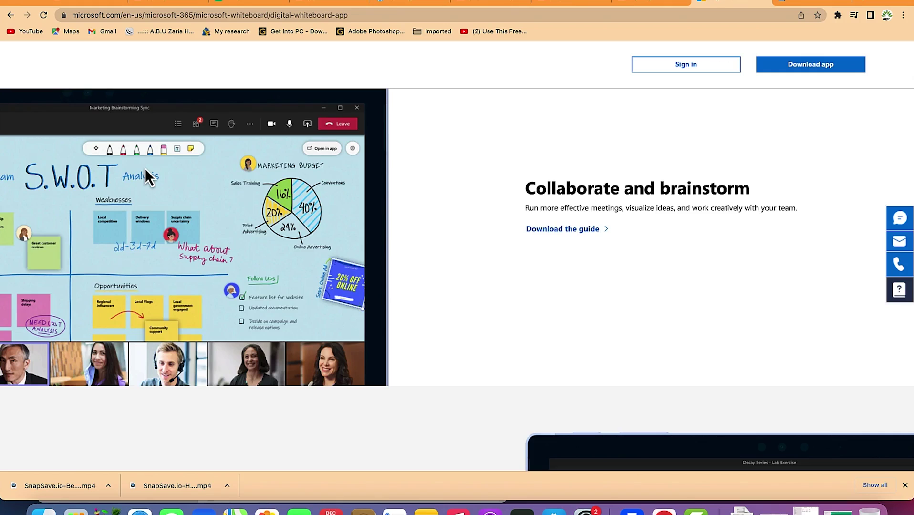
scroll(145, 168, "down", 5)
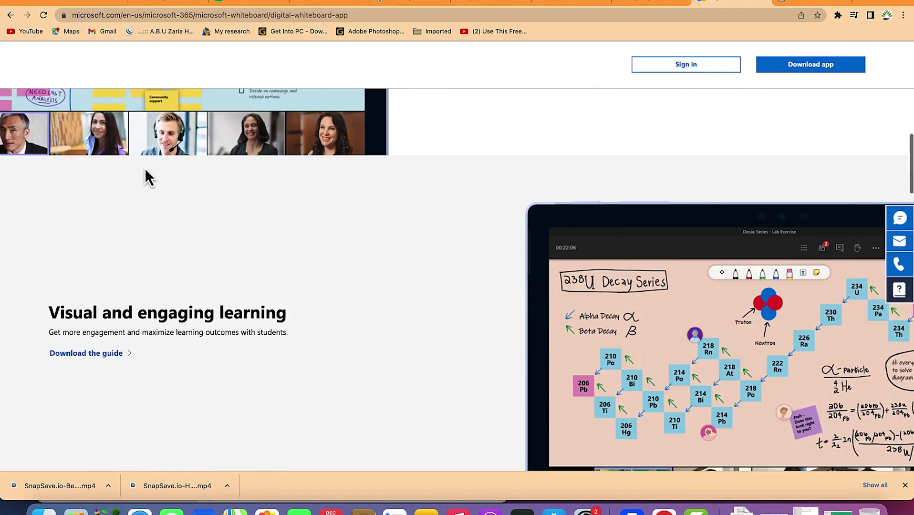
scroll(145, 169, "down", 10)
scroll(145, 168, "up", 5)
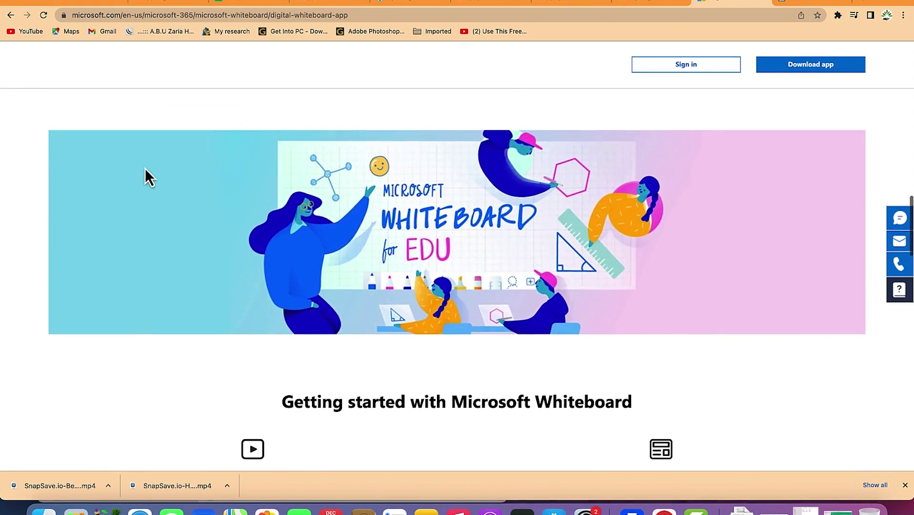
scroll(145, 169, "up", 10)
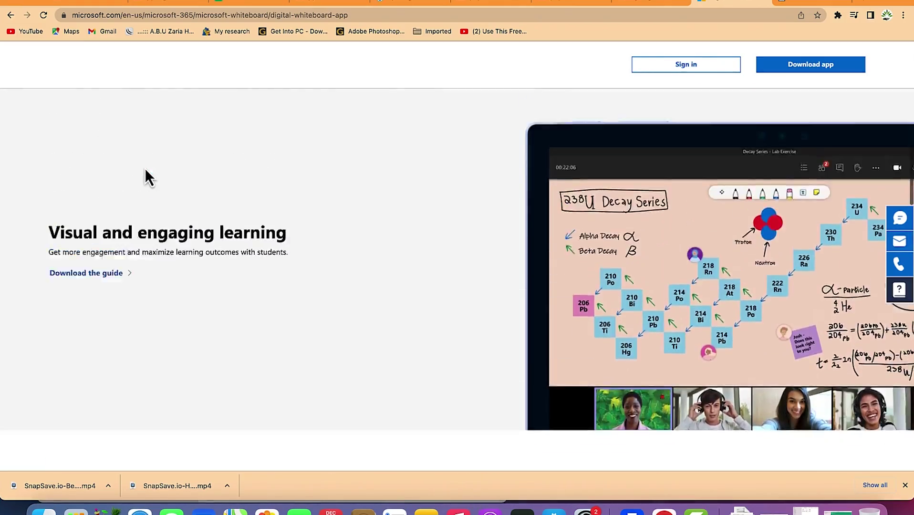
scroll(145, 168, "up", 10)
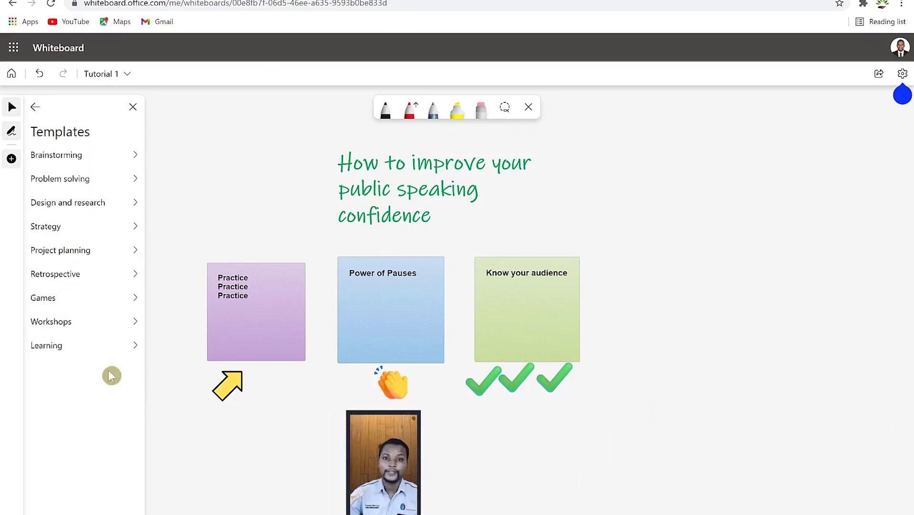
Step: Insert the Cost/benefit analysis template from the Problem solving templates
left_click(66, 157)
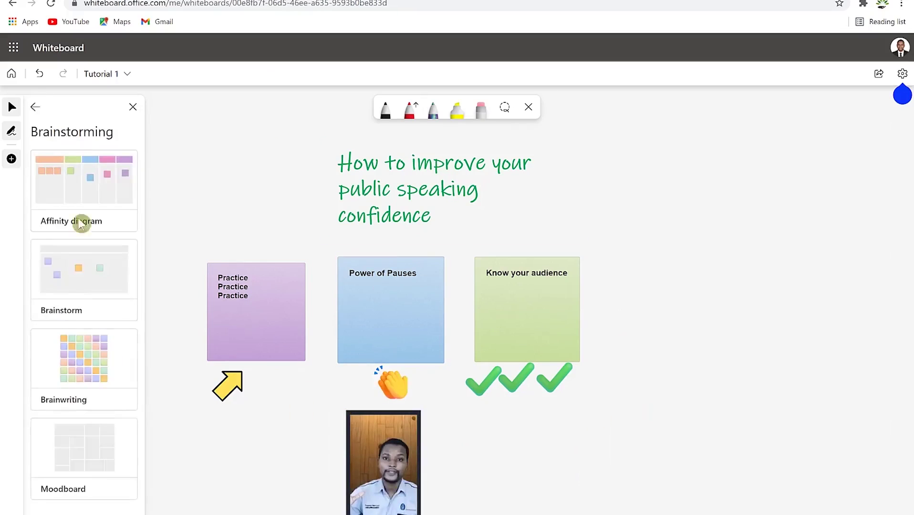
left_click(35, 107)
left_click(128, 180)
left_click(135, 194)
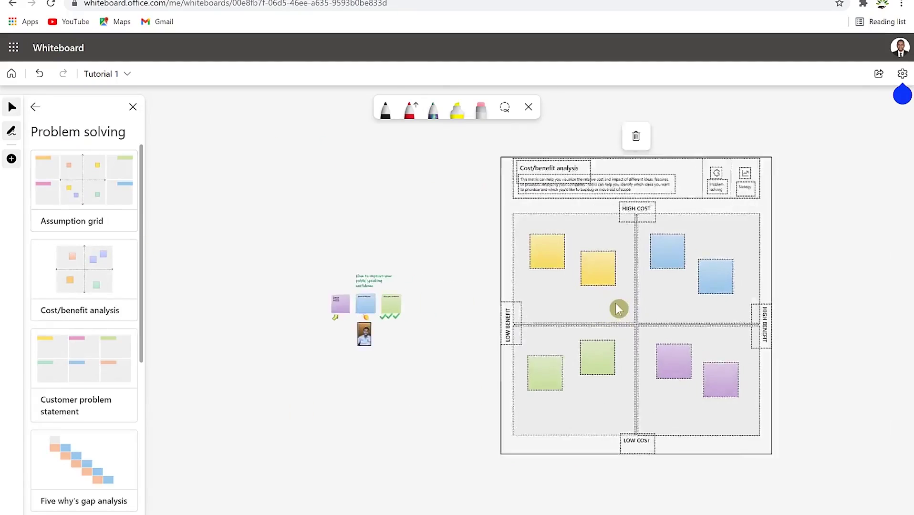
scroll(618, 308, "up", 5)
scroll(682, 318, "down", 1)
left_click(657, 259)
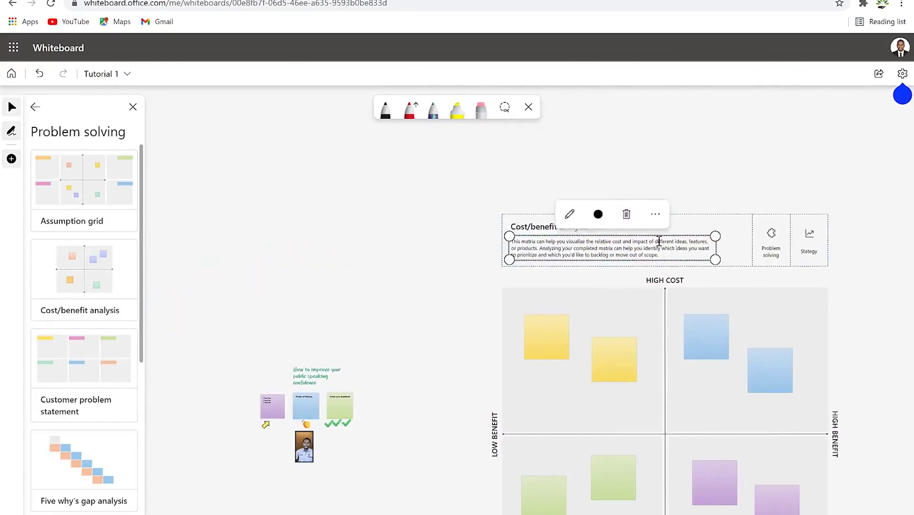
left_click(657, 259)
scroll(633, 396, "up", 3)
scroll(632, 396, "down", 2)
left_click(599, 353)
Step: Switch to inking with the pen and change its colour from red to green
left_click(548, 309)
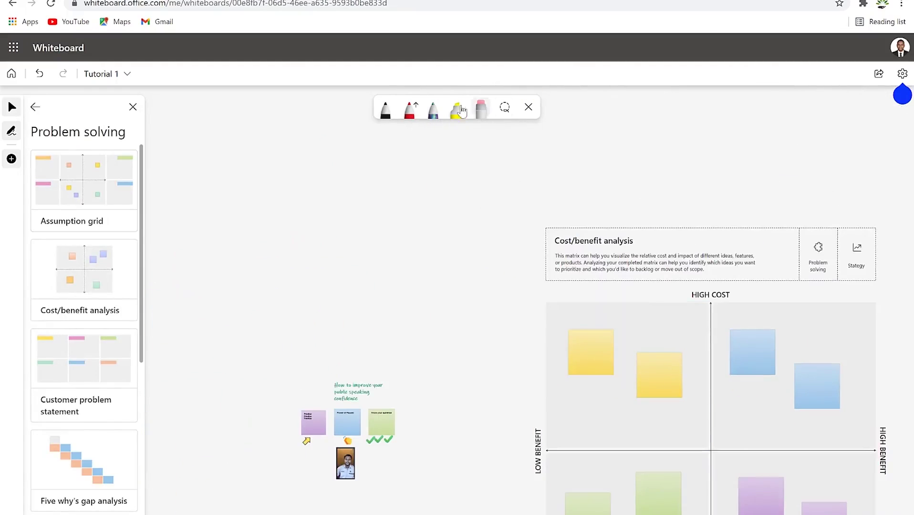
left_click(409, 110)
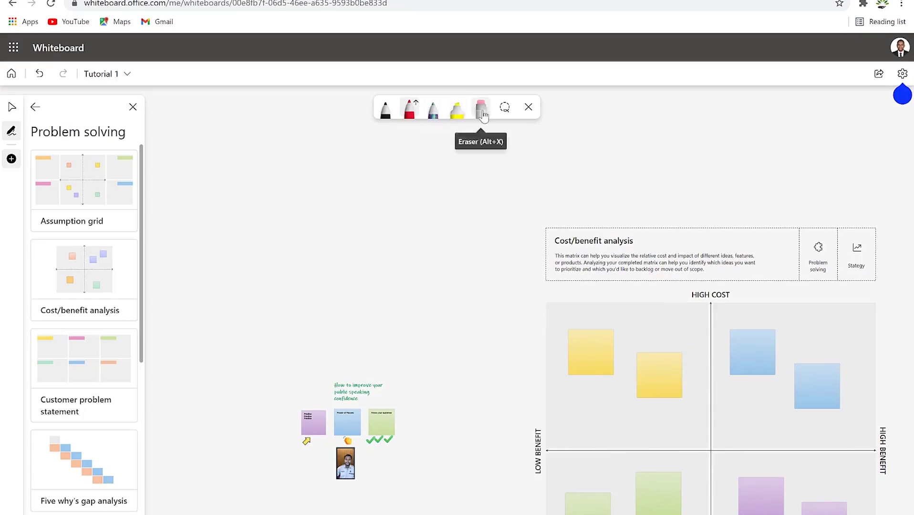
left_click(409, 109)
left_click(452, 240)
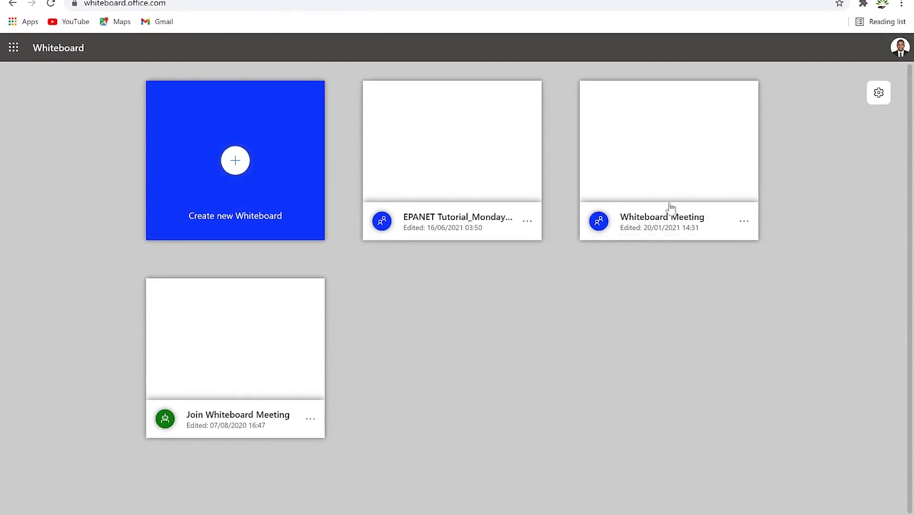
Step: Check the Whiteboard Meeting board's options, then start a new blank whiteboard instead
left_click(753, 220)
left_click(729, 250)
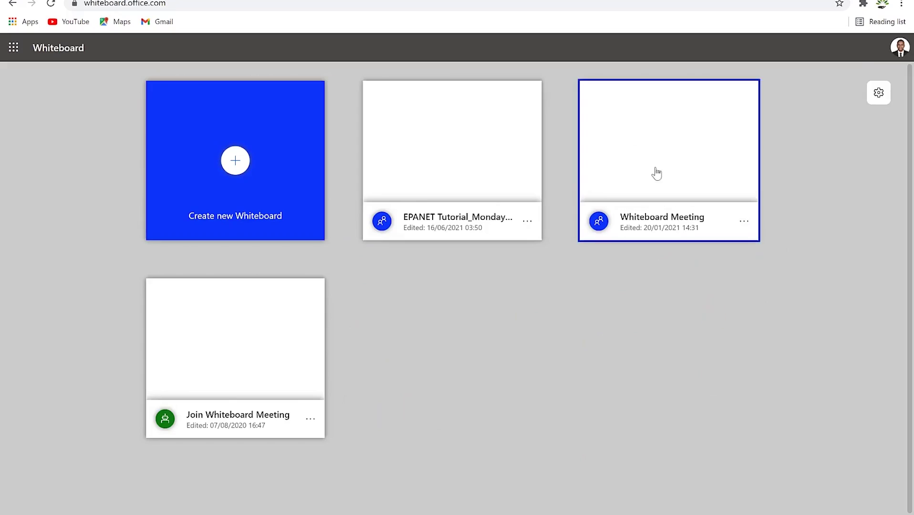
left_click(236, 162)
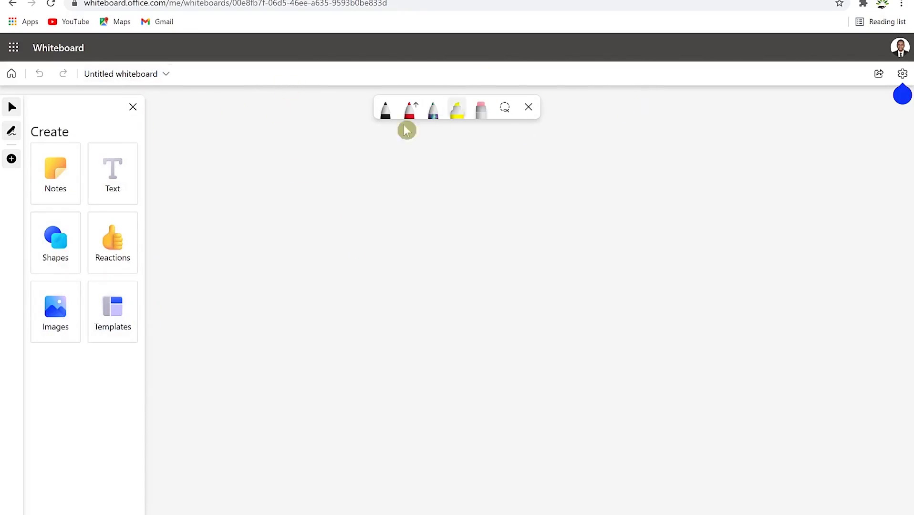
Step: Replace the default board name with 'Tutorial 1'
left_click(126, 74)
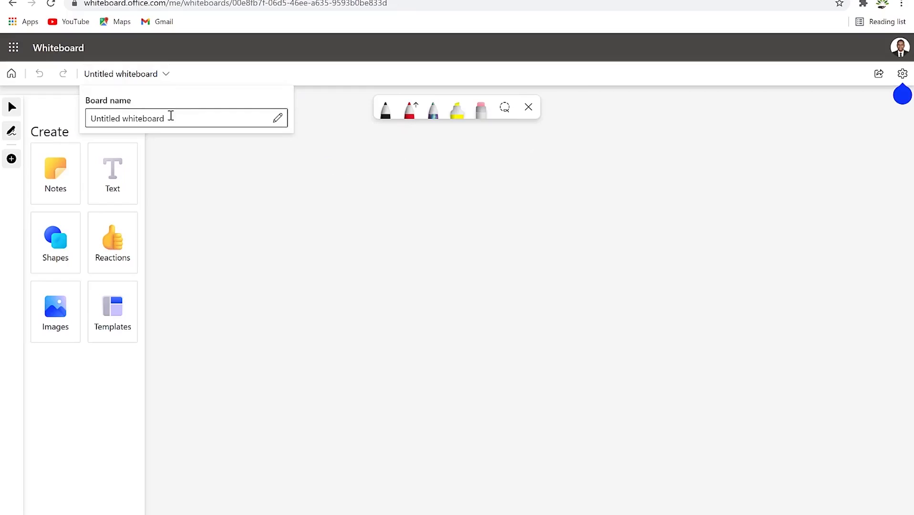
left_click_drag(170, 118, 68, 110)
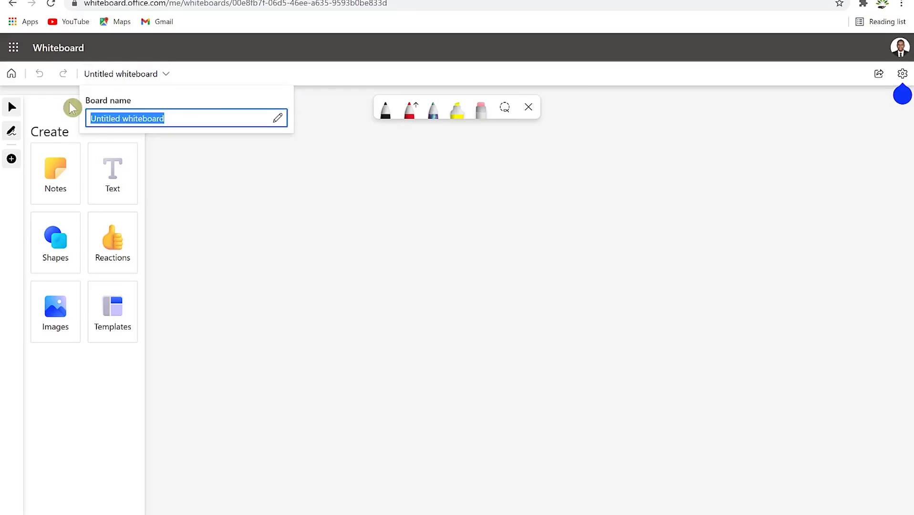
type("Tutorial 1")
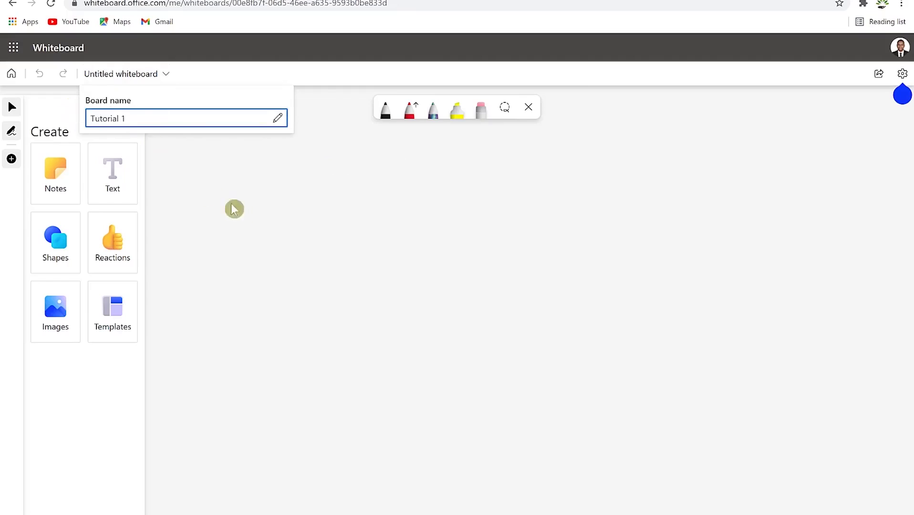
left_click(234, 209)
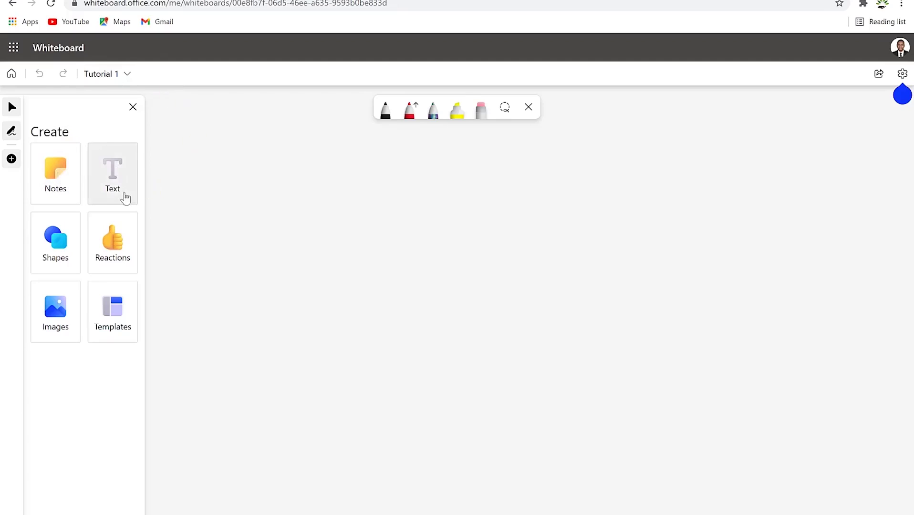
left_click(111, 174)
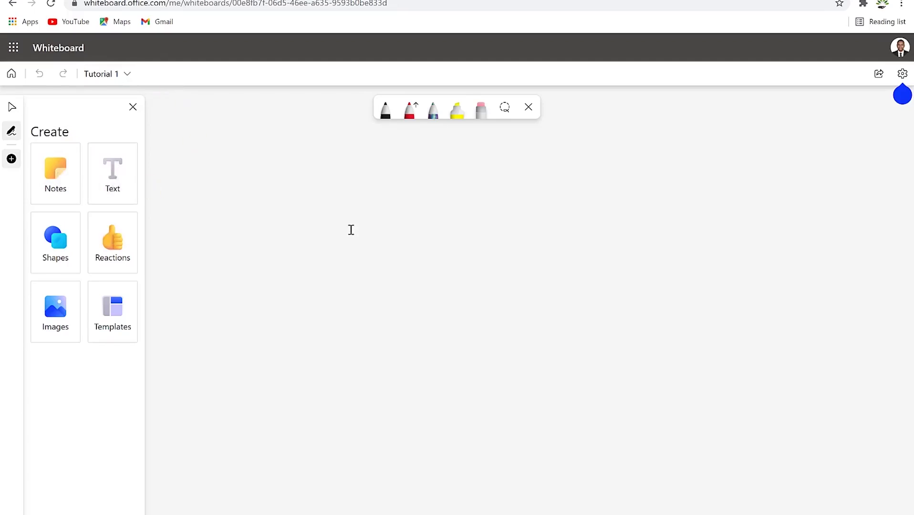
Step: Paste 'How to improve your public speaking confidence' into a text box and colour it dark green
left_click(352, 230)
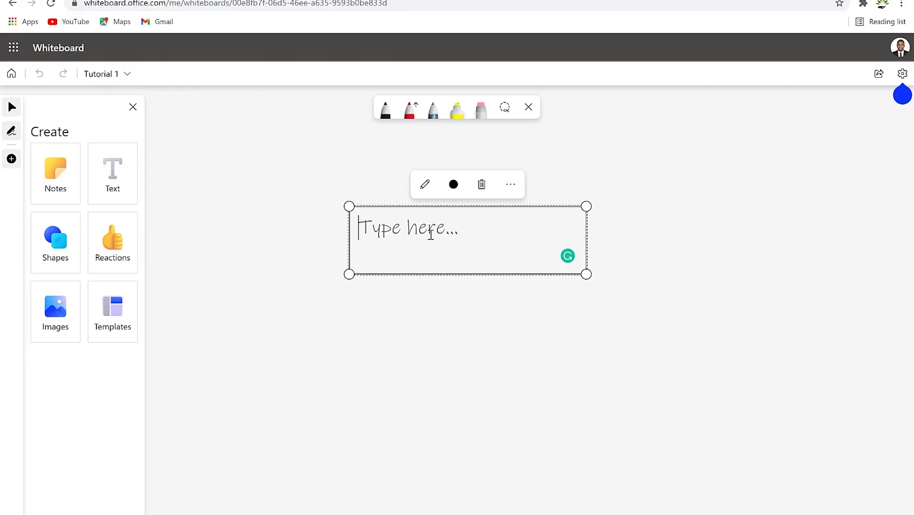
type("How to improve your public speaking confidence")
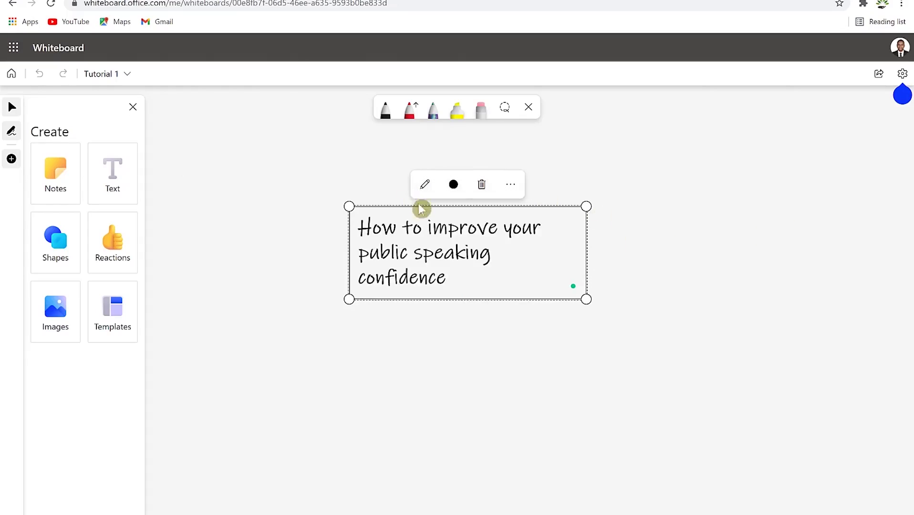
left_click(439, 188)
left_click(440, 189)
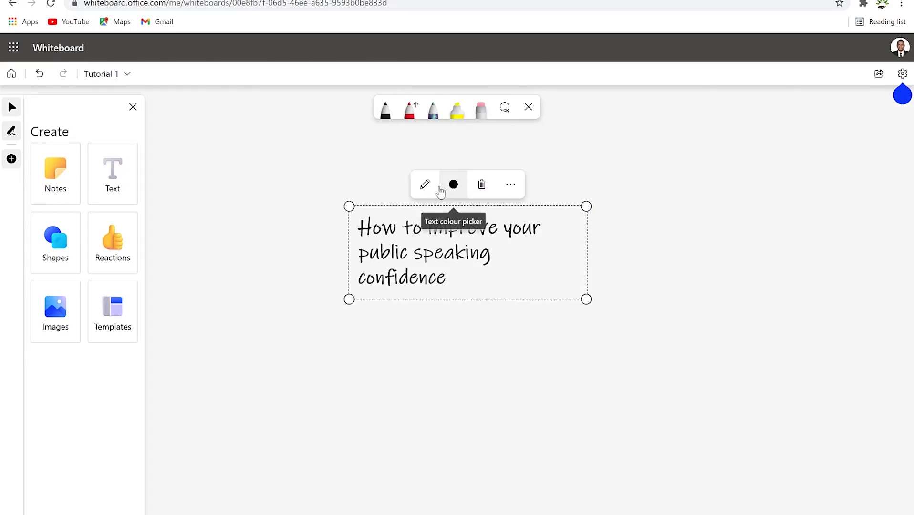
left_click(454, 186)
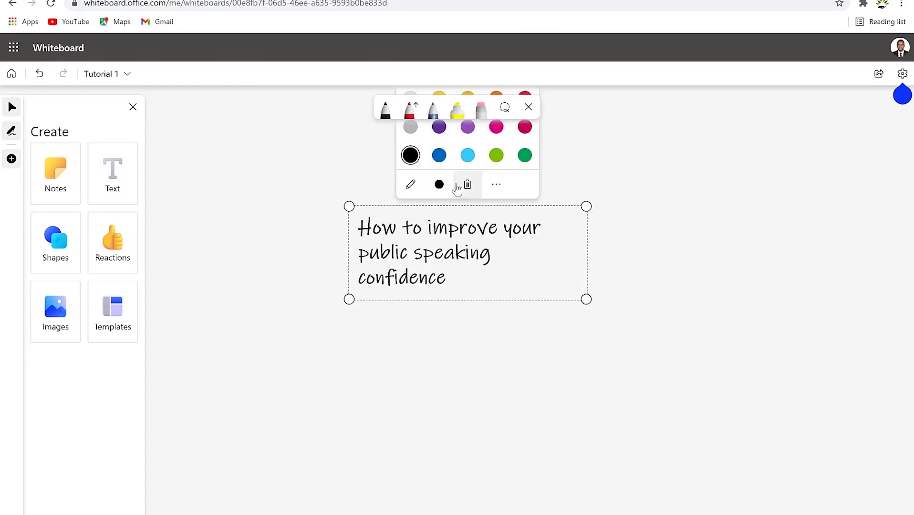
left_click(441, 158)
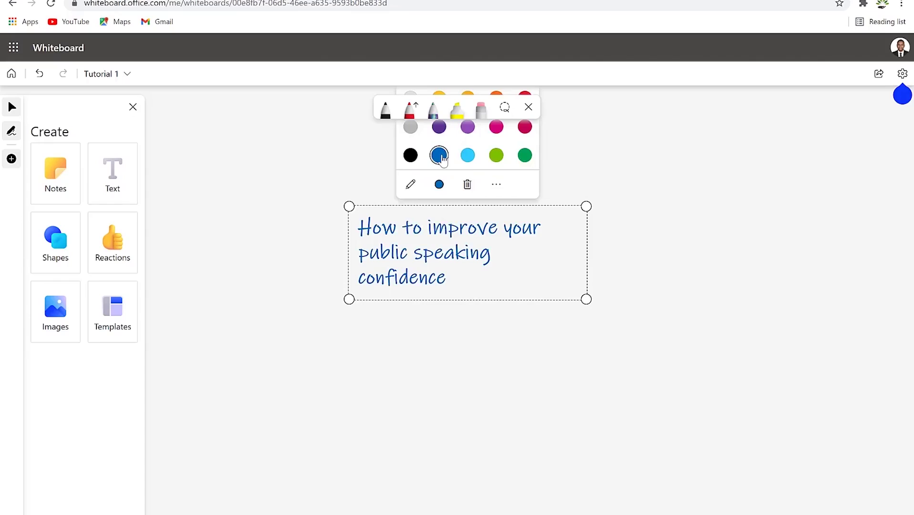
left_click(469, 157)
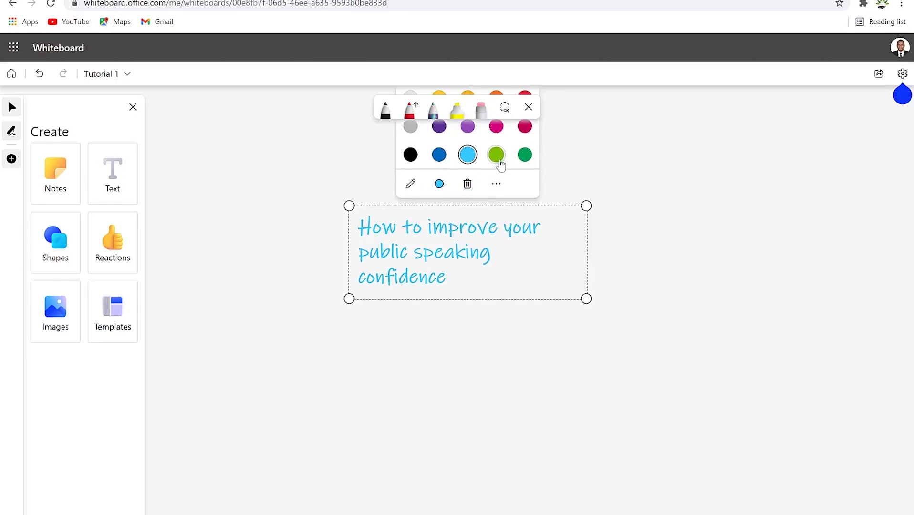
left_click(524, 156)
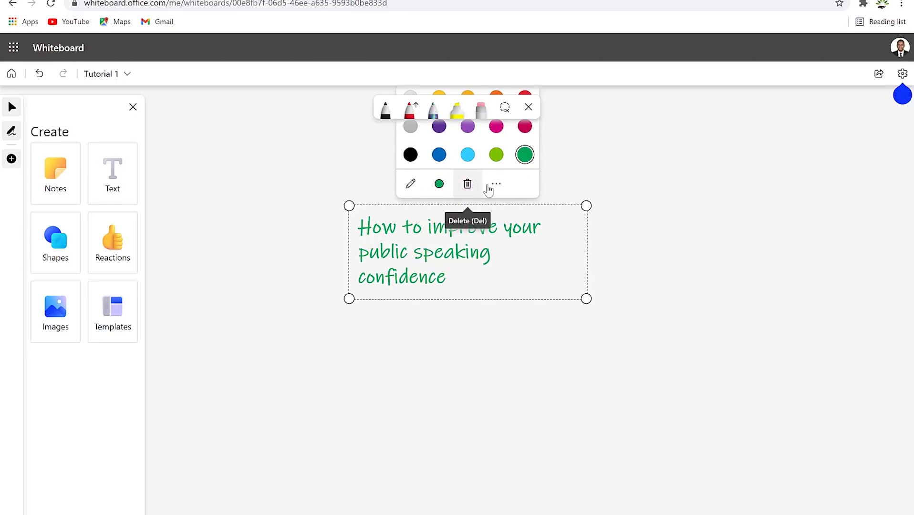
left_click(496, 184)
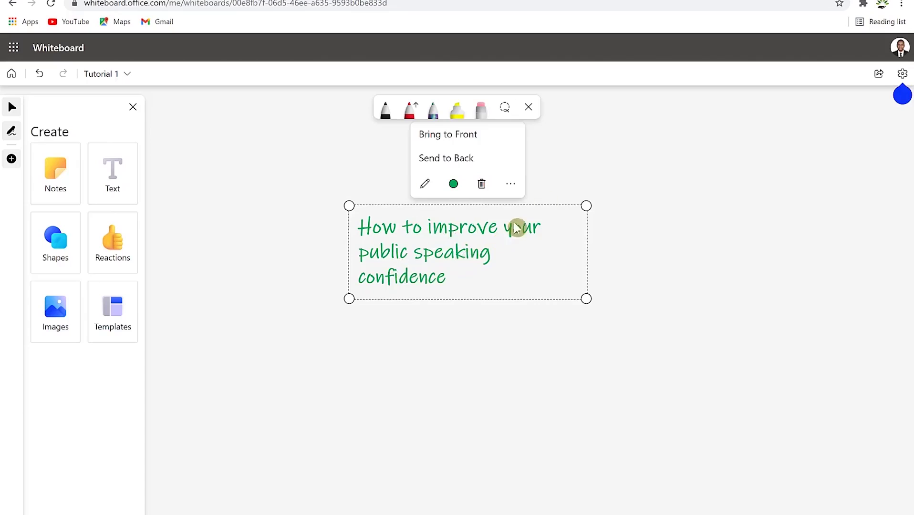
Step: Move and widen the green heading text box, nudging it up and to the right
left_click(436, 257)
left_click_drag(436, 256, 420, 217)
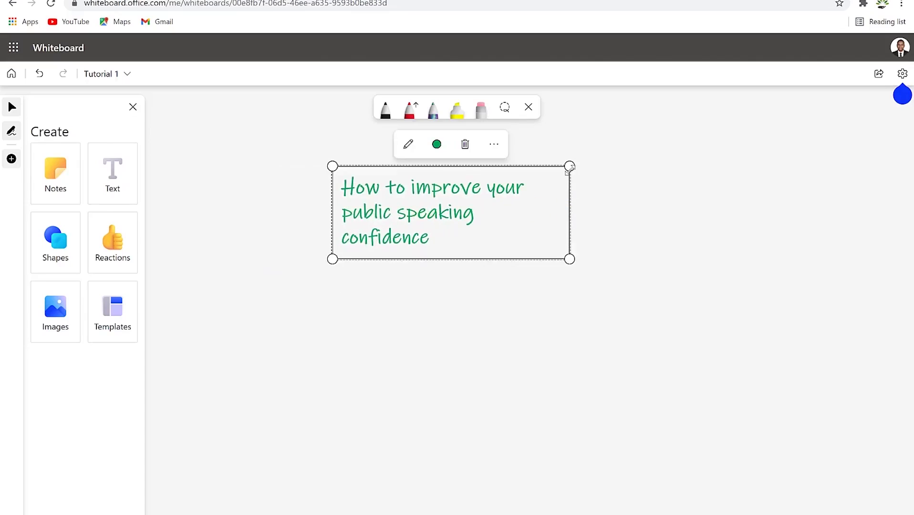
left_click_drag(569, 166, 595, 212)
left_click(472, 233)
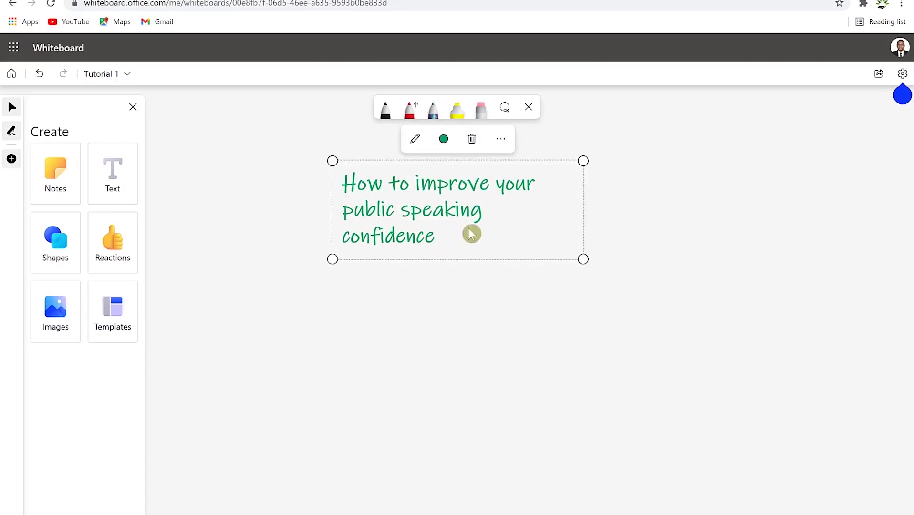
left_click(462, 219)
left_click_drag(462, 220, 471, 192)
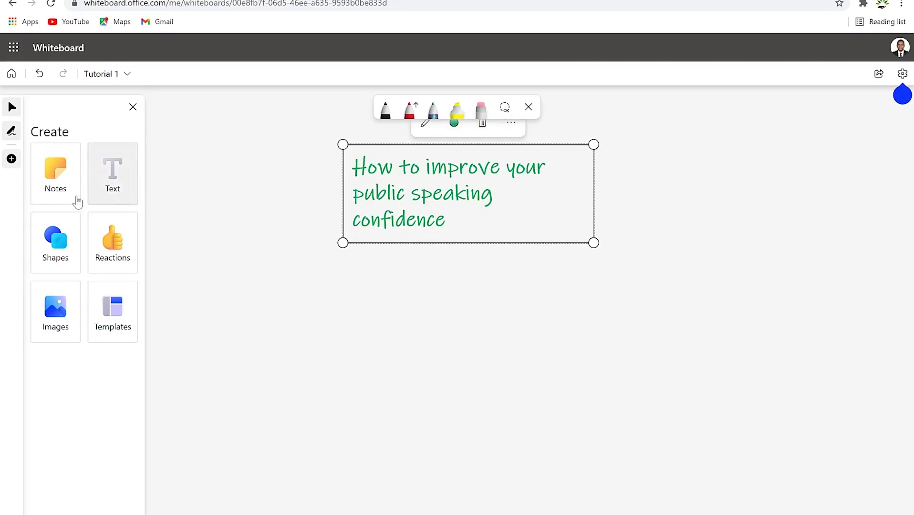
left_click(54, 184)
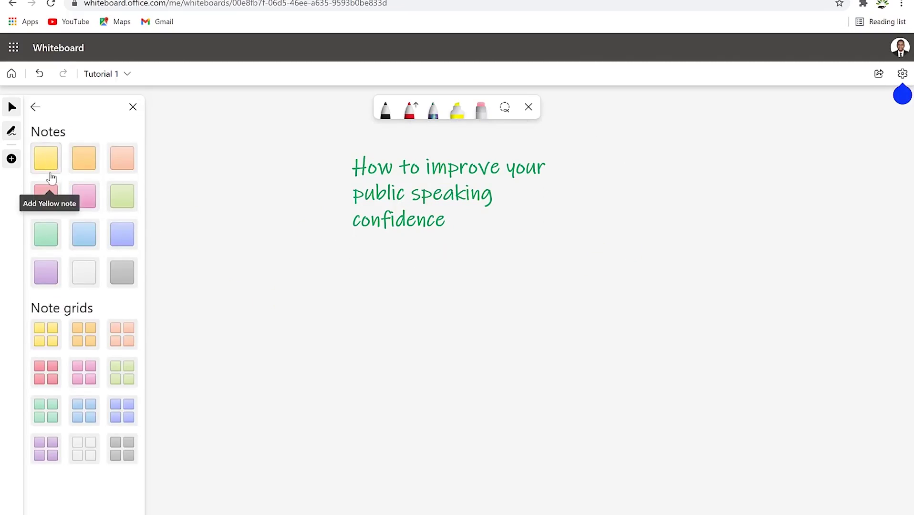
Step: Add a purple sticky note reading 'Practice Practice Practice'
left_click(81, 235)
left_click(236, 276)
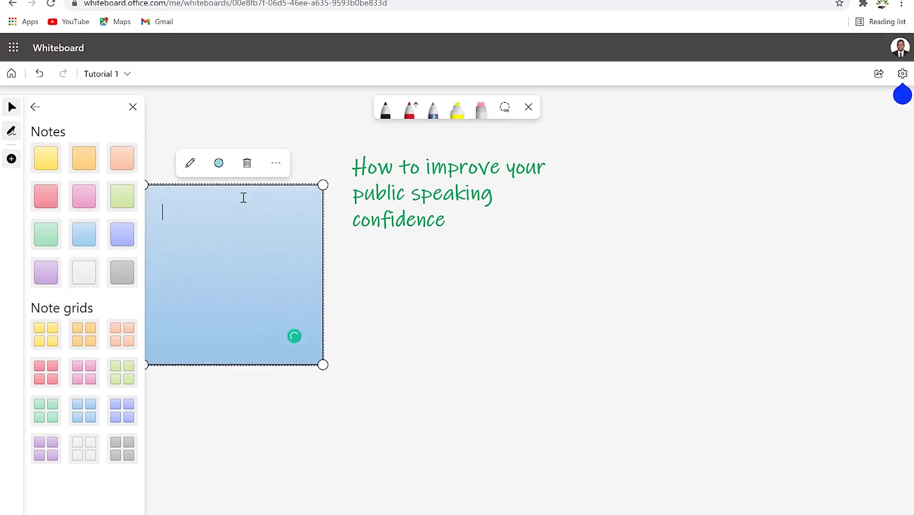
left_click(190, 164)
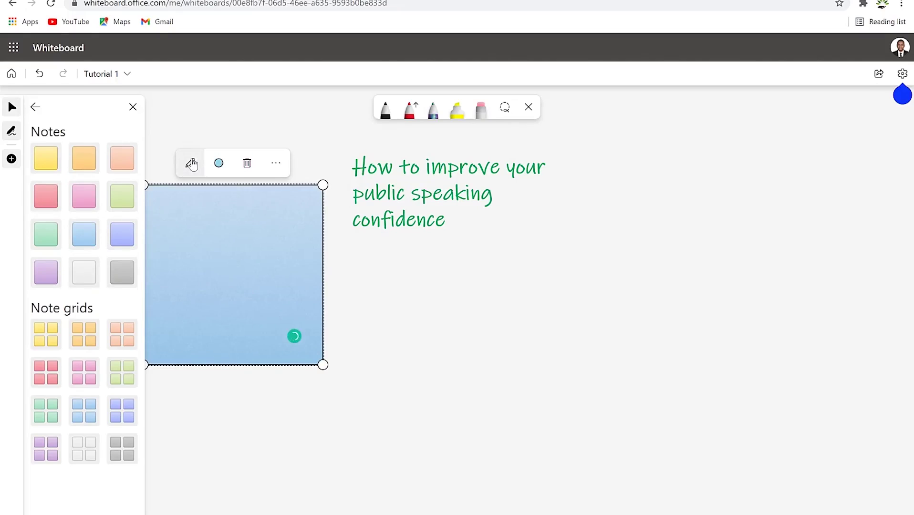
left_click(218, 163)
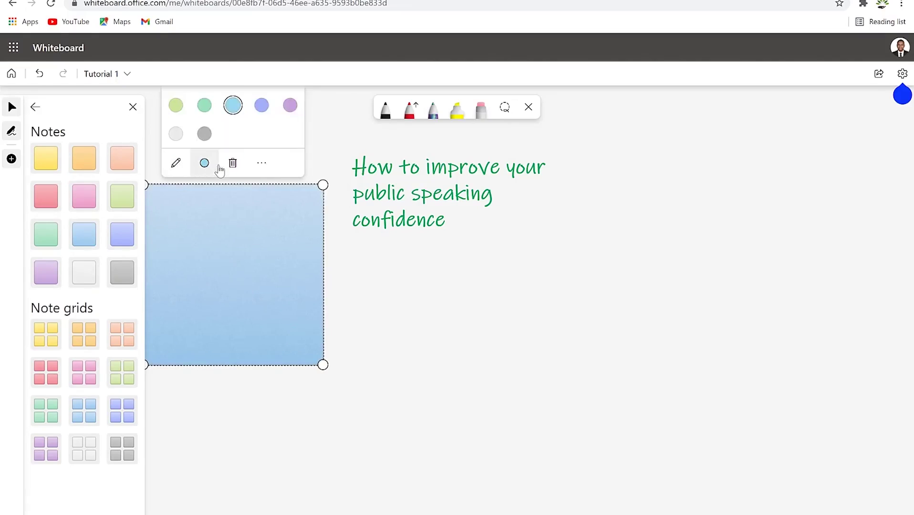
left_click(289, 106)
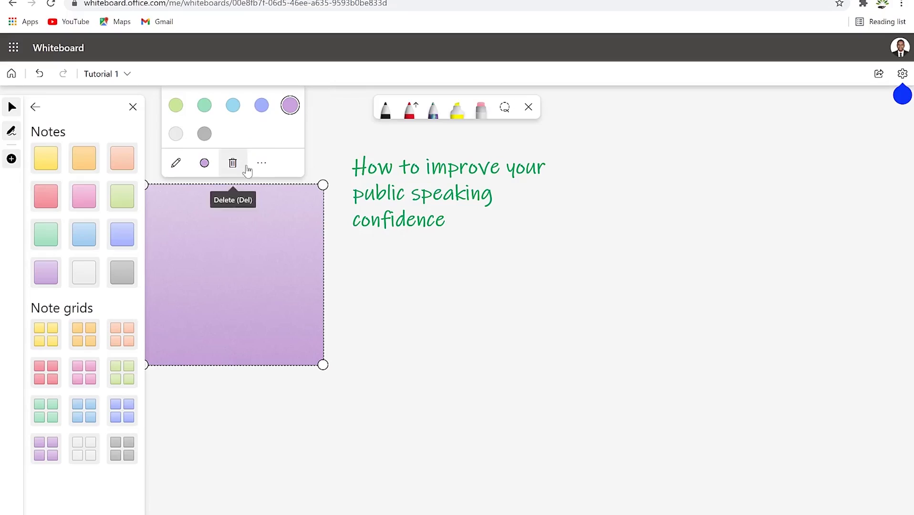
left_click(262, 163)
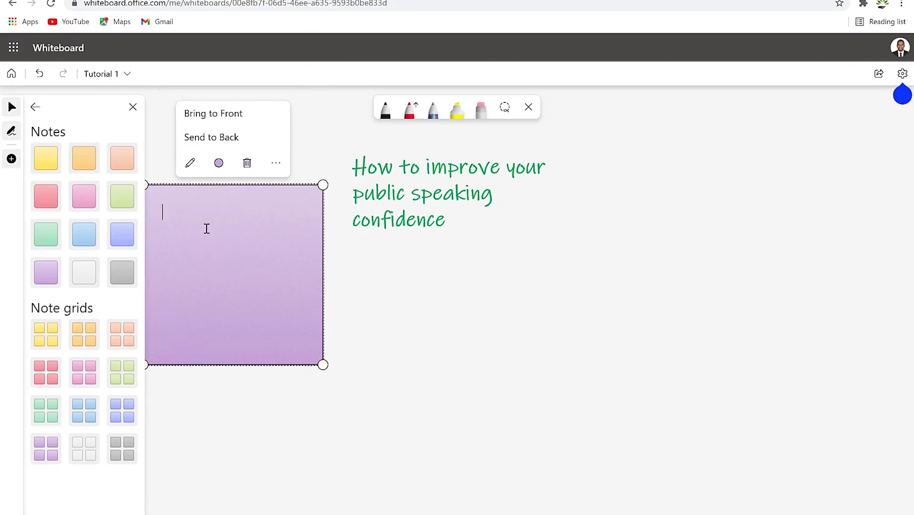
type("Practice")
key("Return")
type("Practice Practice")
key("Escape")
Step: Move the Practice note right and add a light blue Power of Pauses note
left_click(171, 301)
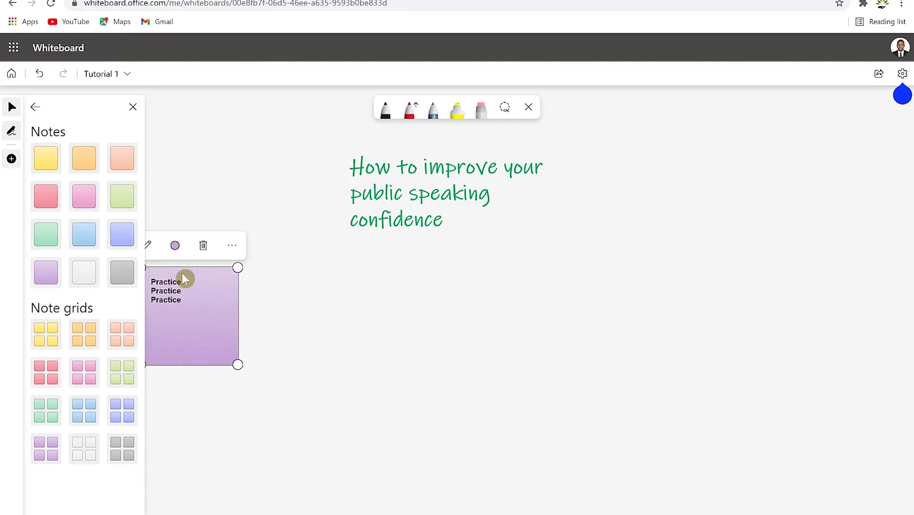
left_click_drag(182, 273, 262, 273)
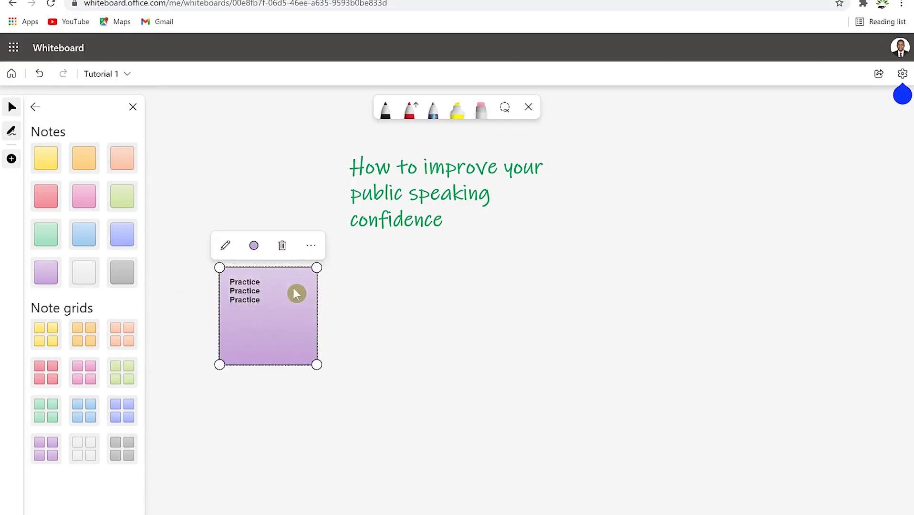
left_click(384, 286)
left_click(243, 301)
left_click(87, 196)
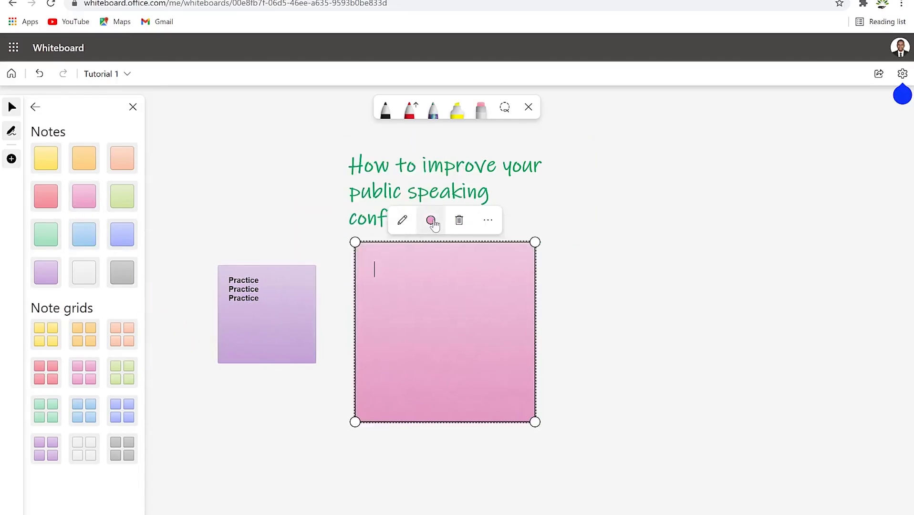
left_click(429, 220)
left_click(445, 162)
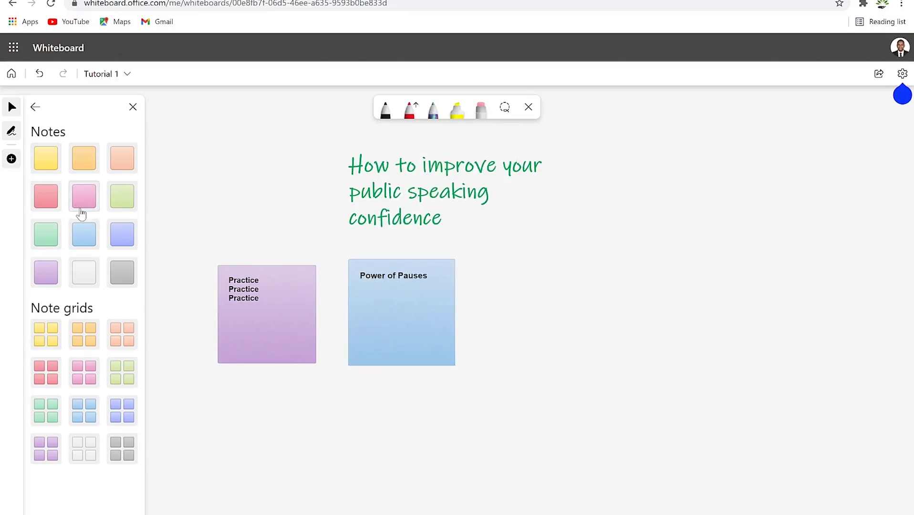
Step: Add a green Know your audience note, shrink it and place it beside Power of Pauses
left_click(122, 197)
left_click(567, 287)
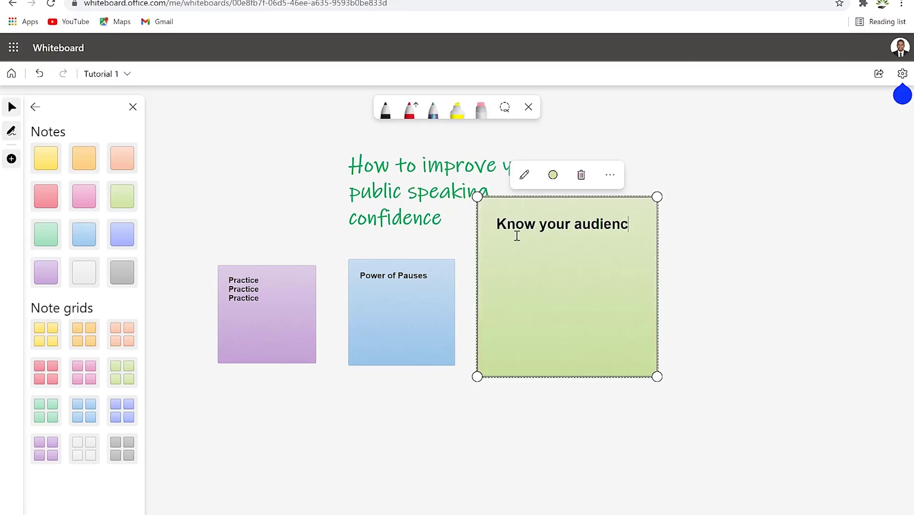
left_click(747, 265)
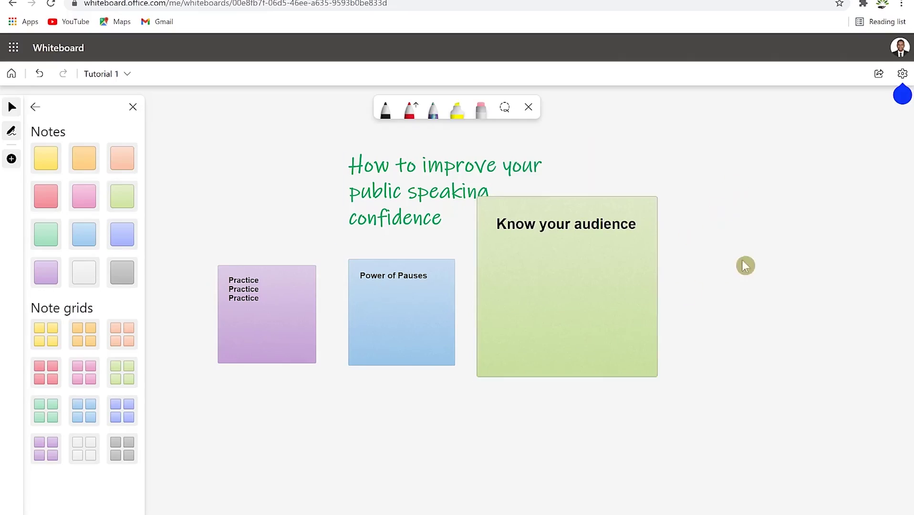
left_click(613, 249)
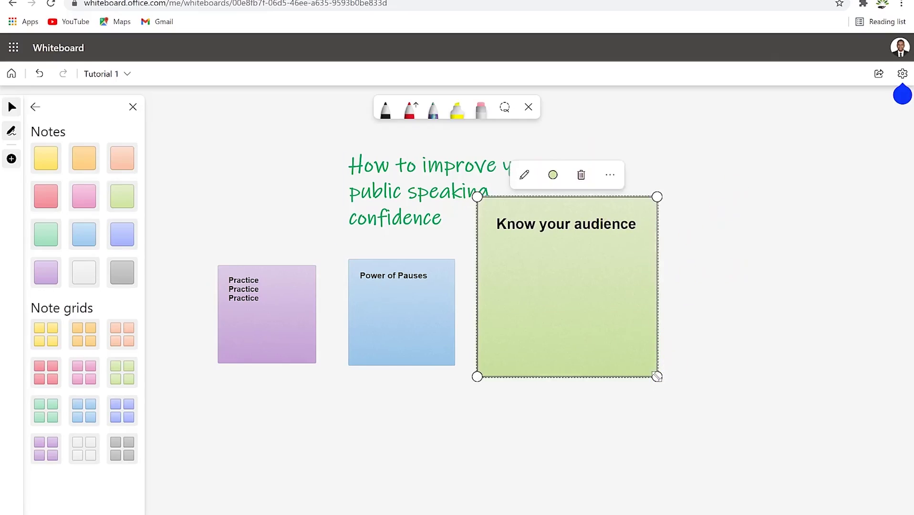
left_click_drag(657, 376, 581, 301)
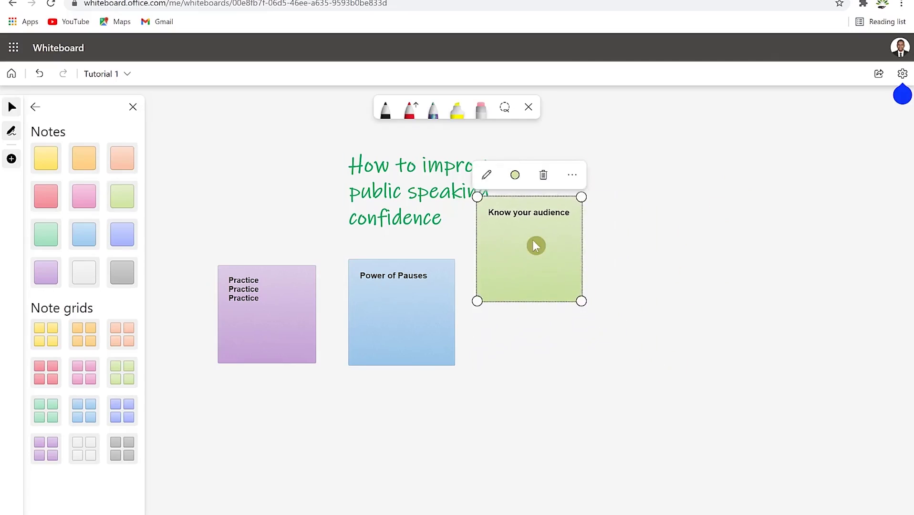
left_click_drag(535, 246, 549, 309)
left_click(705, 266)
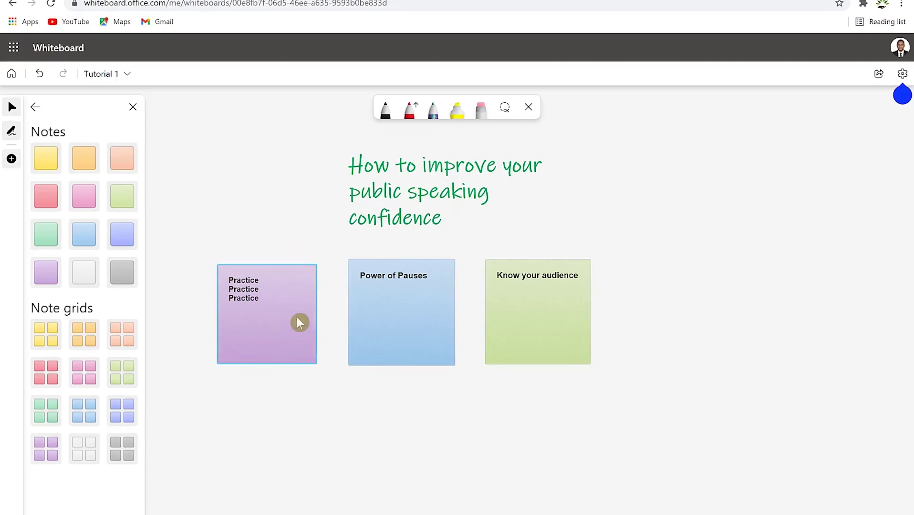
left_click(37, 108)
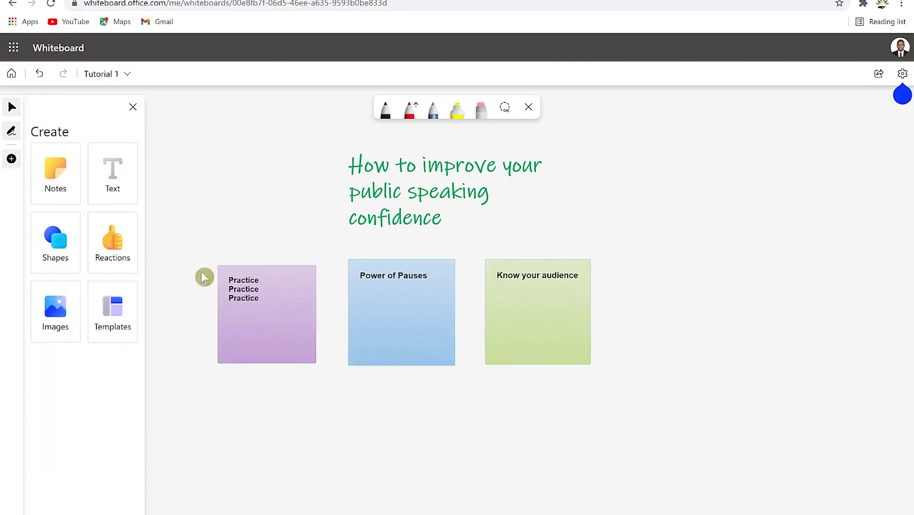
Step: Insert a small arrow below the purple Practice note and fill it yellow
left_click(46, 247)
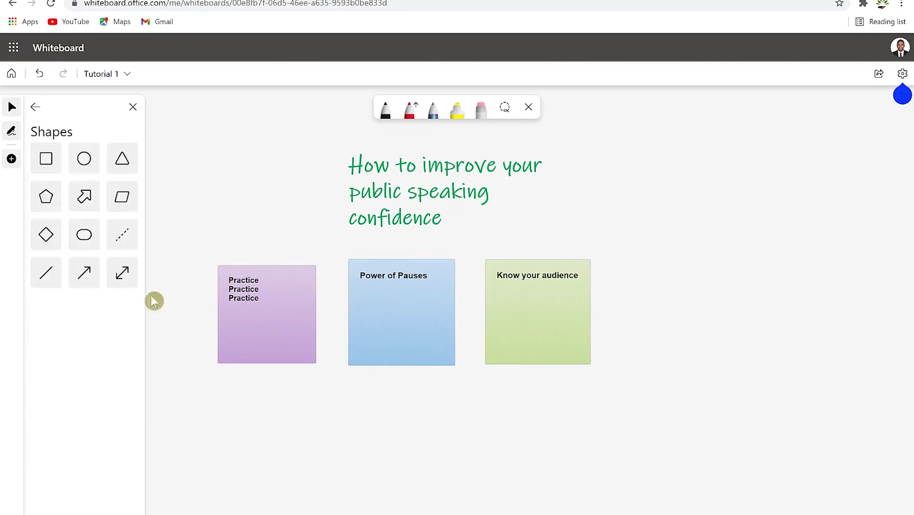
left_click(81, 201)
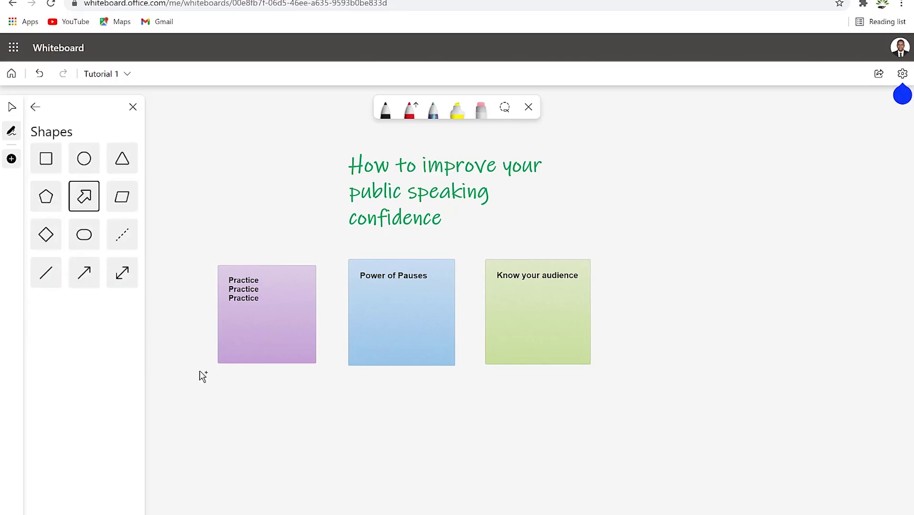
left_click(269, 375)
left_click_drag(204, 310, 234, 380)
left_click(257, 400)
left_click(313, 413)
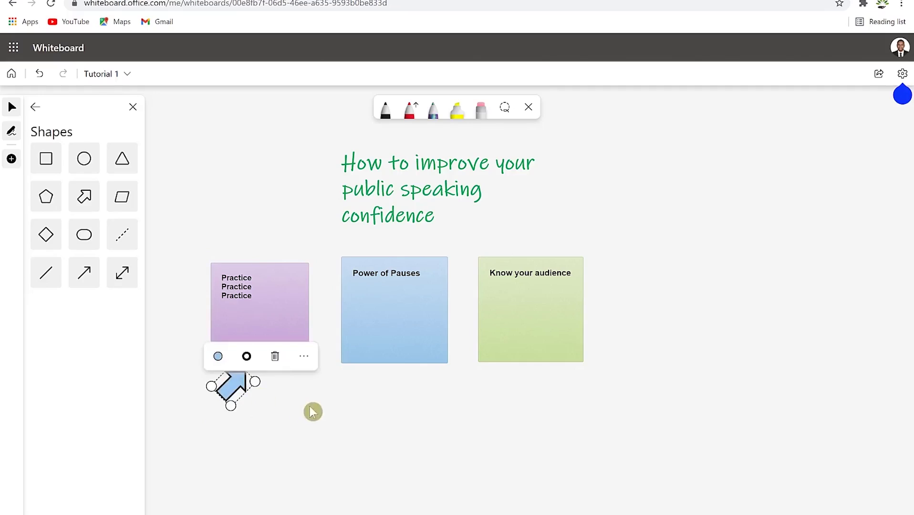
left_click(229, 386)
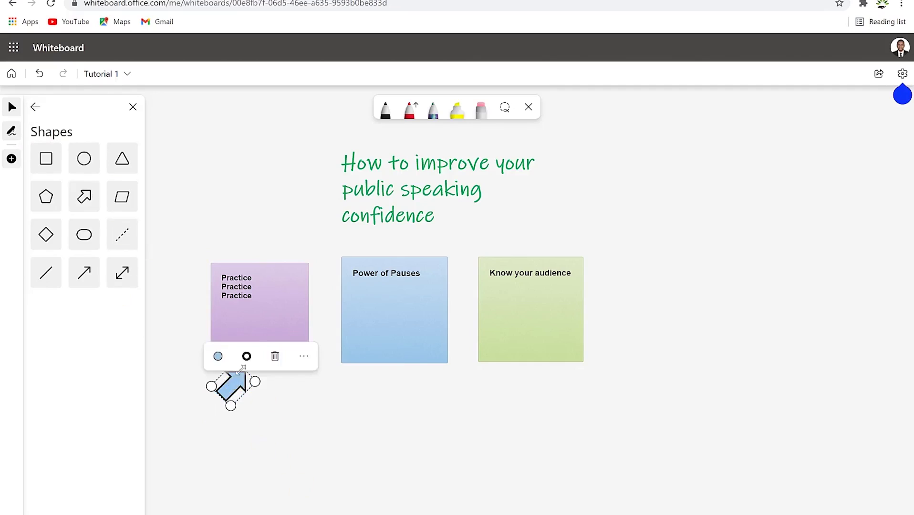
left_click(216, 357)
left_click(232, 283)
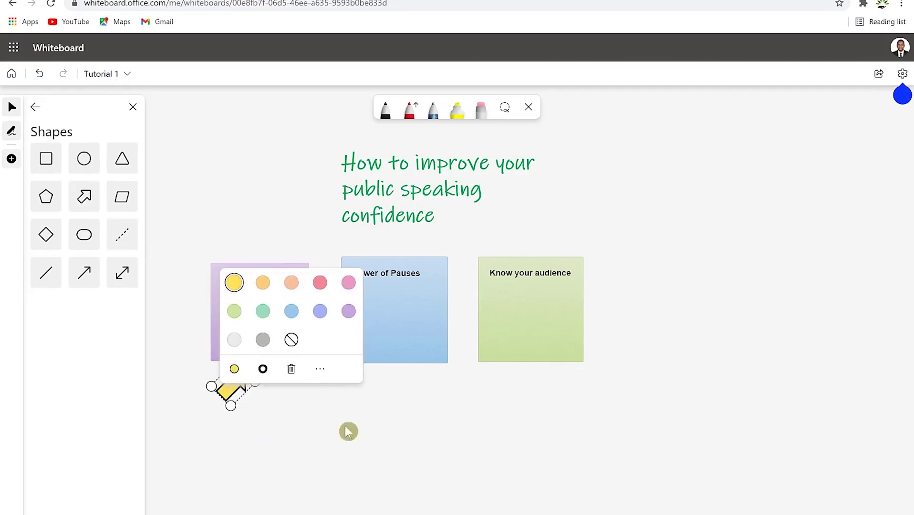
left_click(347, 430)
left_click(35, 107)
left_click(112, 237)
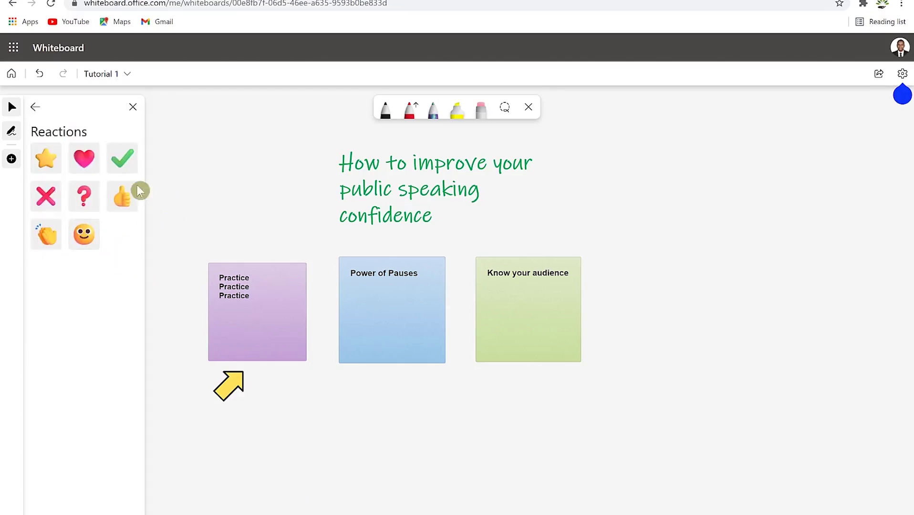
Step: Place three aligned check marks under Know your audience and a centred clap under Power of Pauses
left_click(124, 166)
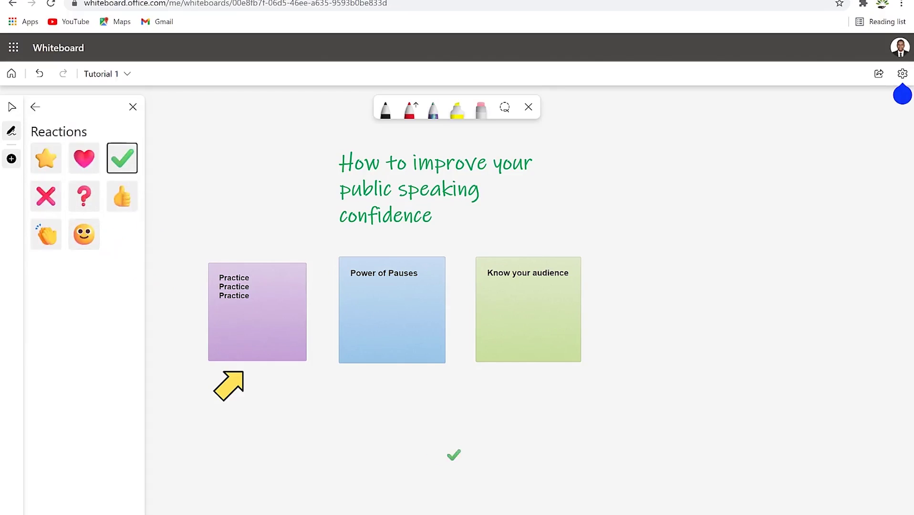
left_click(517, 377)
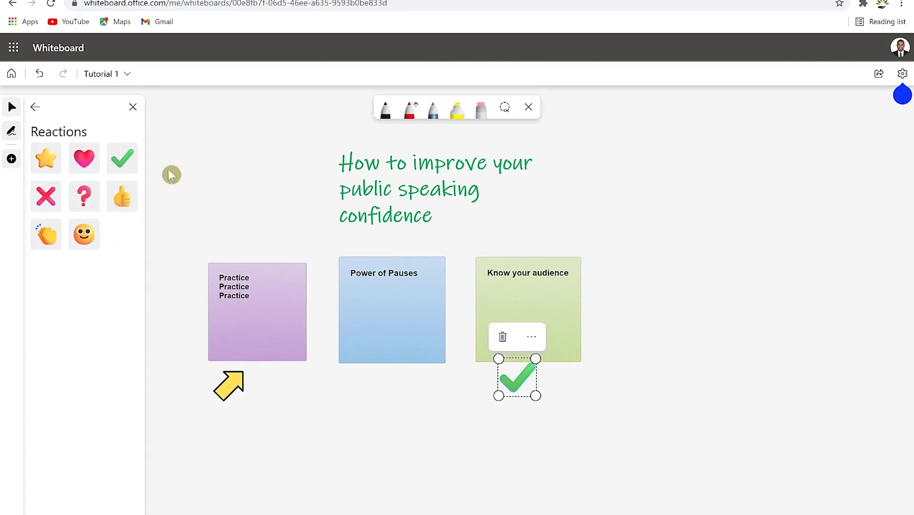
left_click(122, 159)
left_click(563, 386)
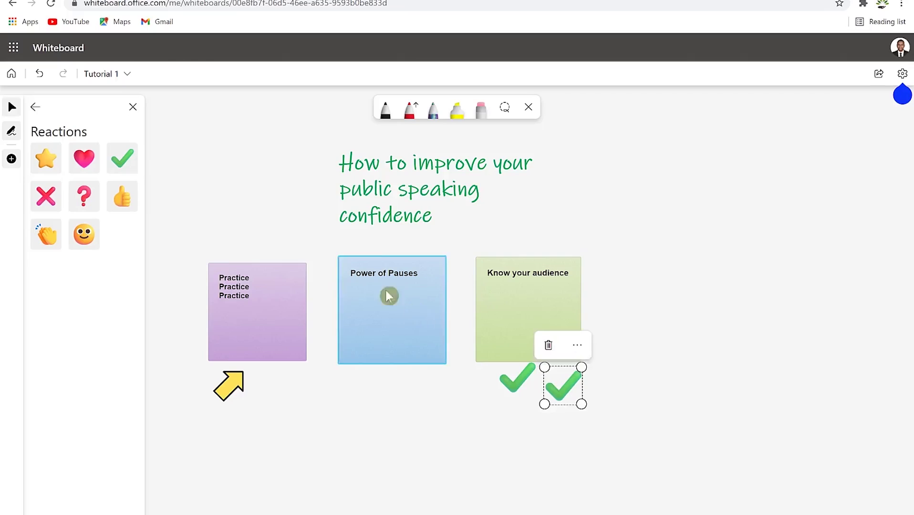
left_click(127, 158)
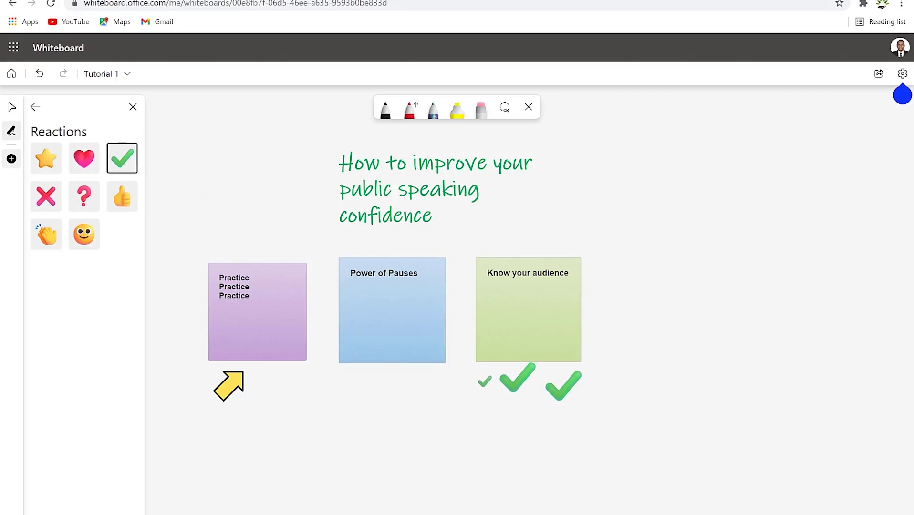
left_click(485, 381)
left_click_drag(574, 395, 568, 386)
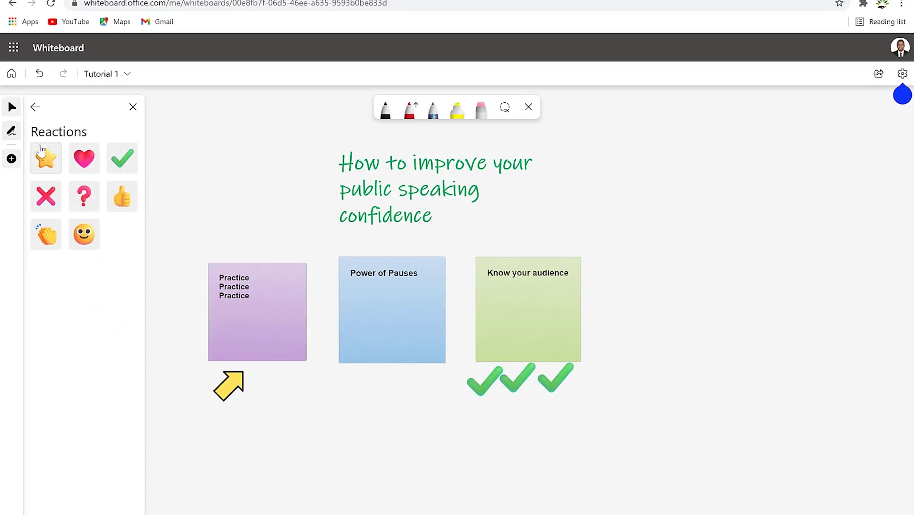
left_click(49, 244)
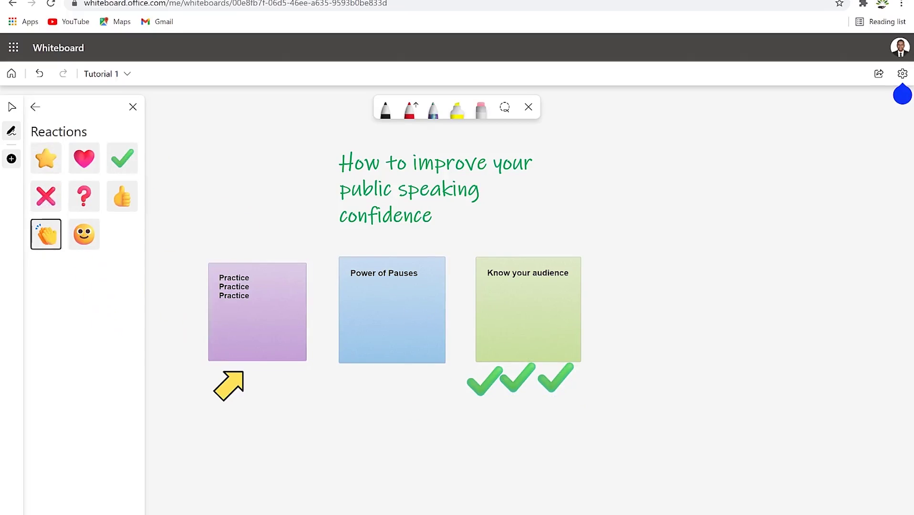
left_click(382, 372)
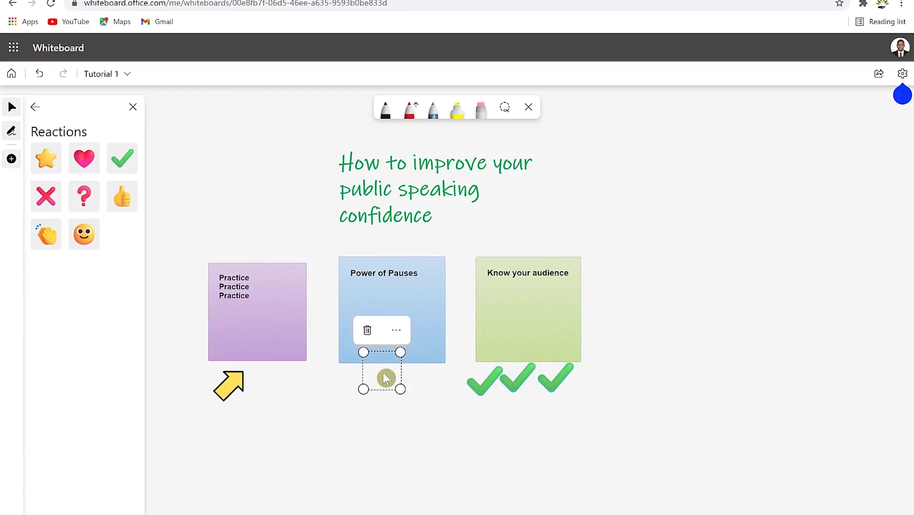
left_click_drag(386, 379, 395, 389)
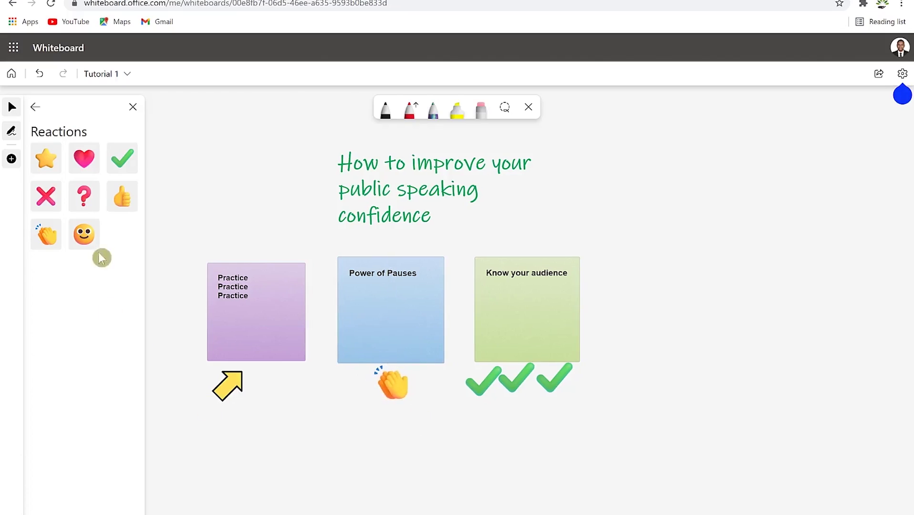
left_click(35, 107)
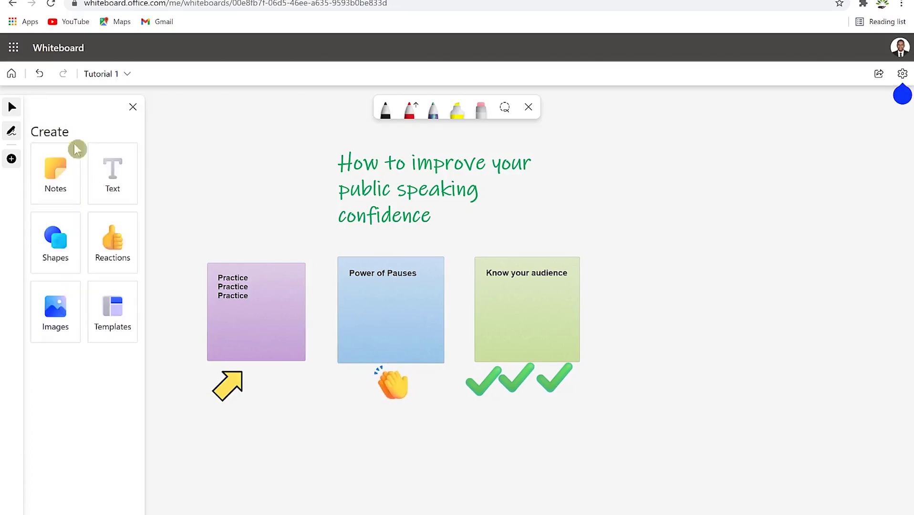
Step: Insert the picture 222333 from the Pictures folder onto the board
left_click(70, 336)
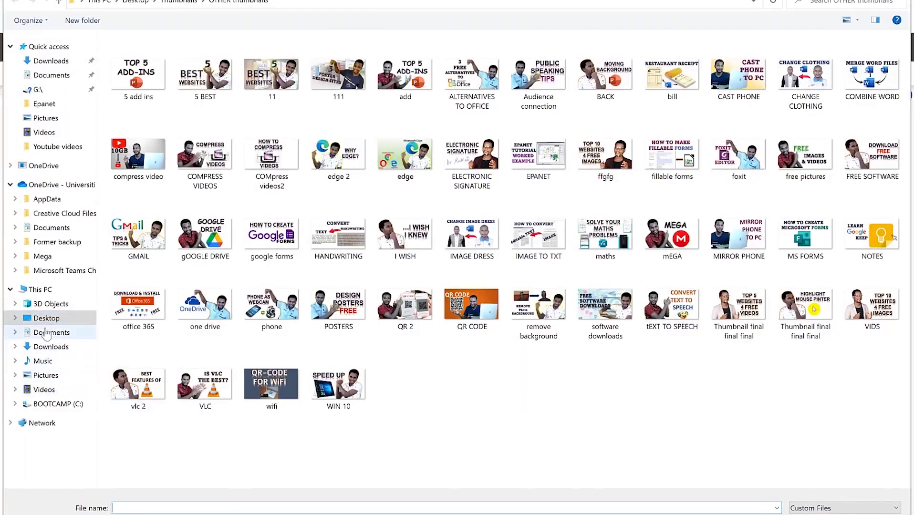
left_click(45, 376)
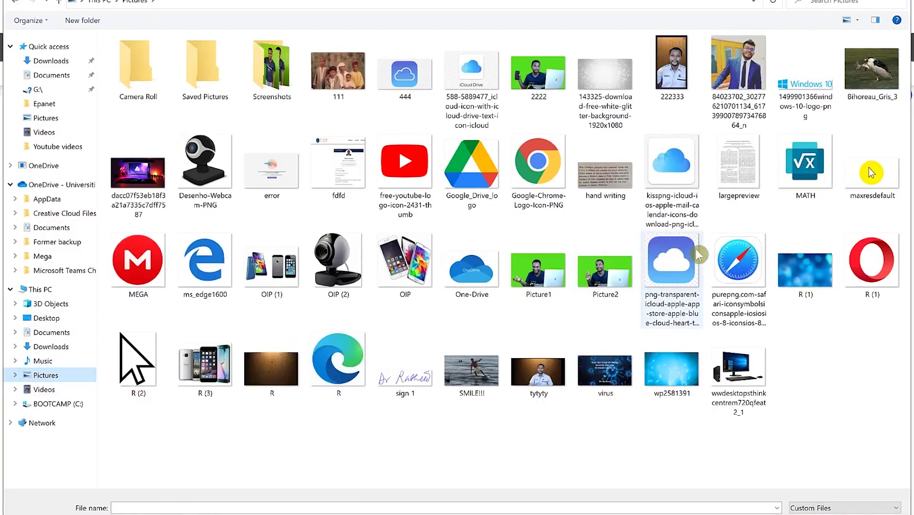
left_click(682, 58)
key("Return")
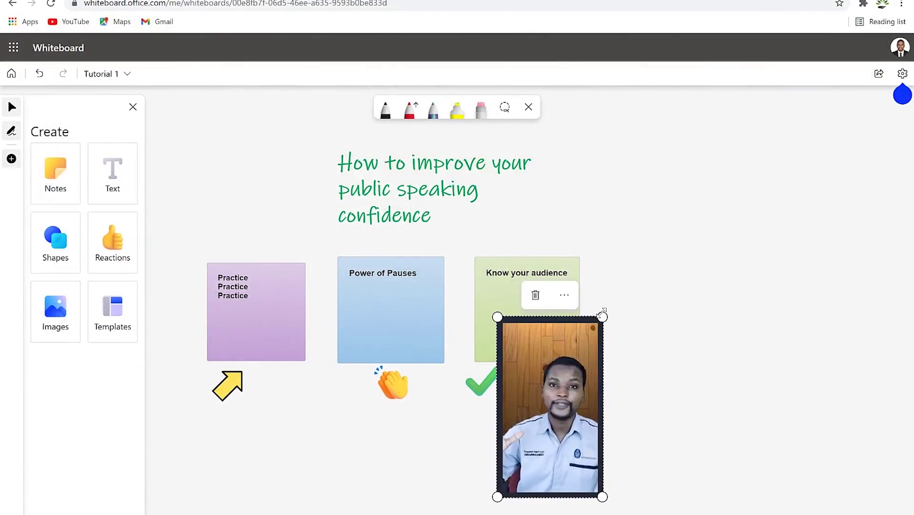
Step: Shrink the inserted photo to a small portrait below the Power of Pauses note
left_click_drag(602, 317, 406, 489)
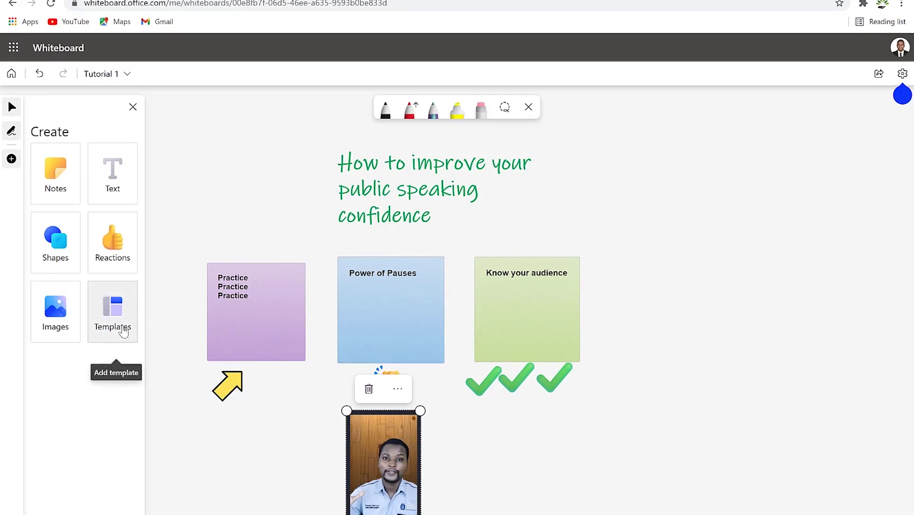
left_click(115, 309)
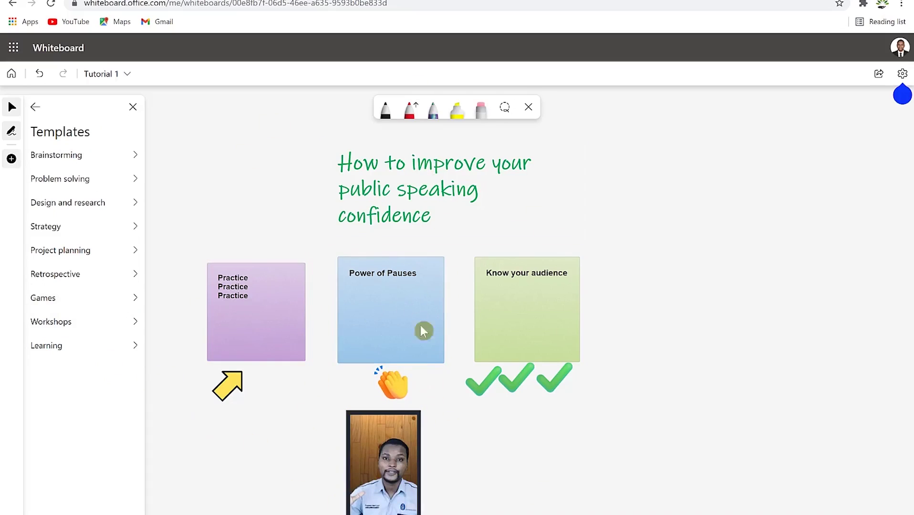
Step: Browse the Brainstorming templates, then pick Cost/benefit analysis from Problem solving
left_click(75, 144)
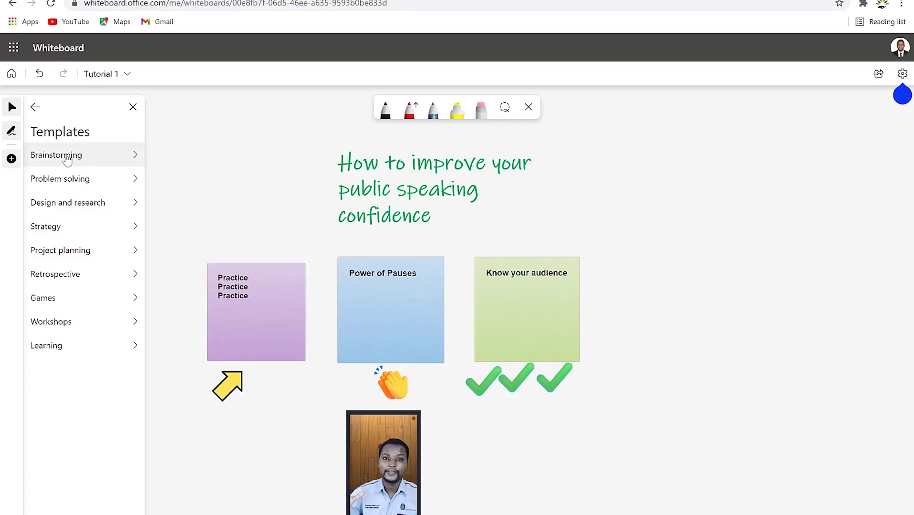
left_click(67, 160)
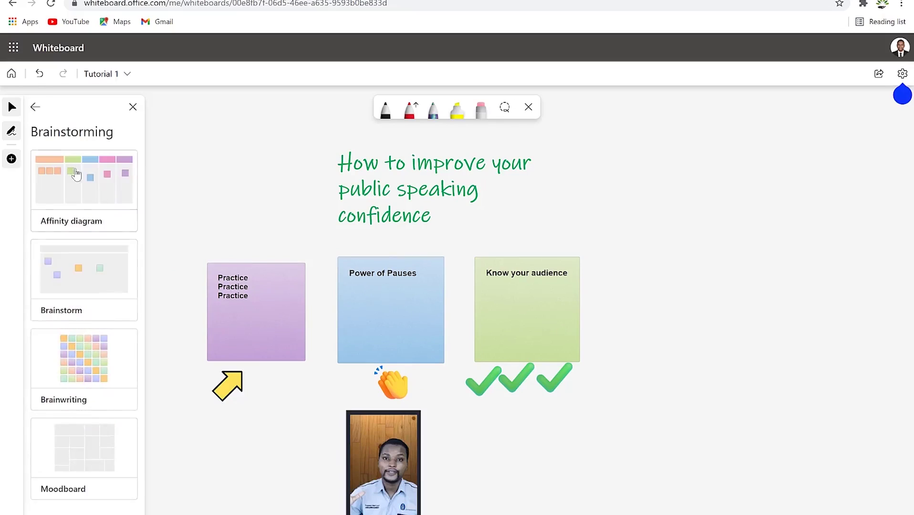
left_click(35, 105)
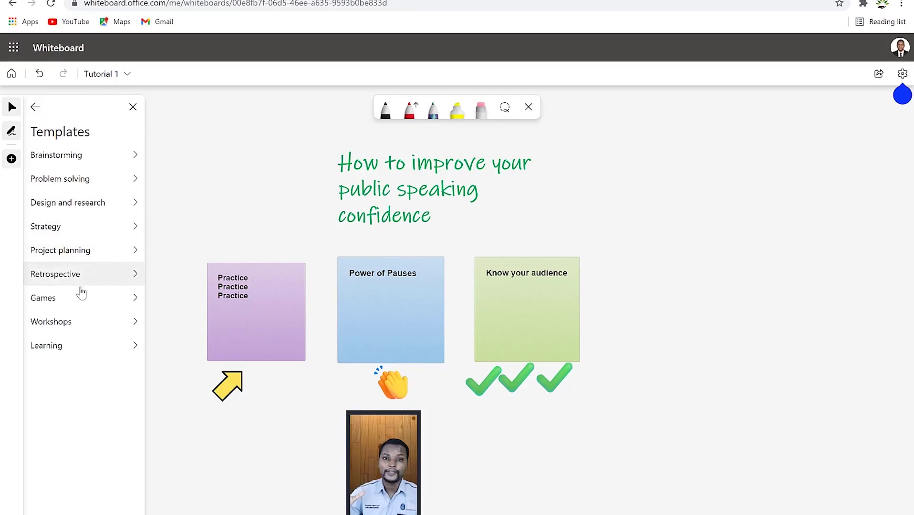
left_click(100, 186)
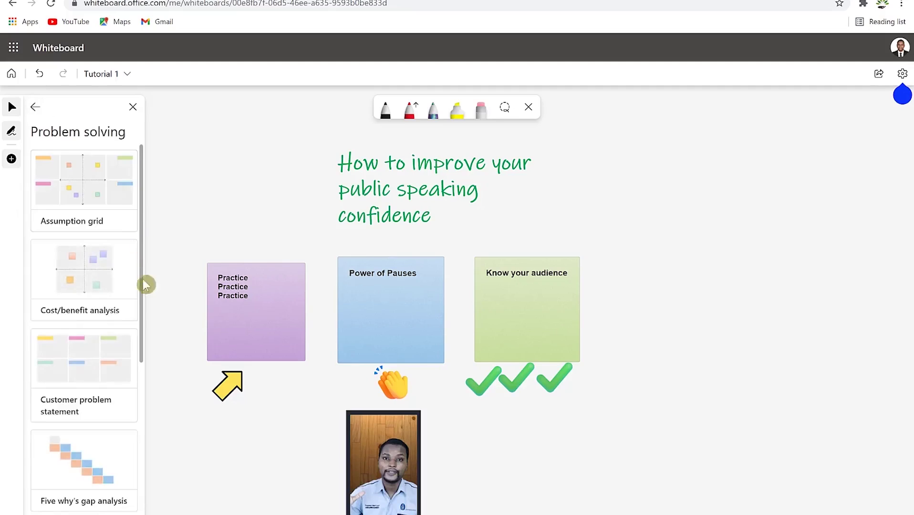
left_click(99, 274)
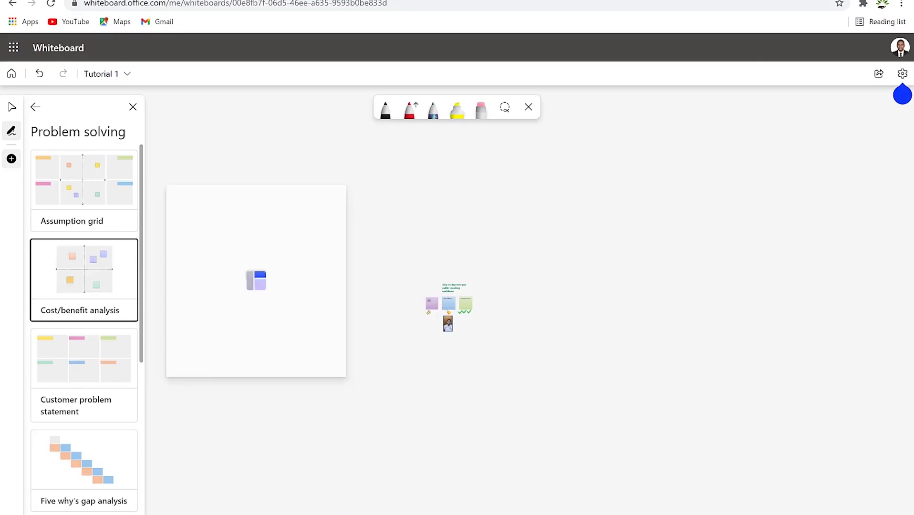
Step: Drop the Cost/benefit analysis matrix to the right of the sticky notes and zoom to inspect it
left_click(613, 334)
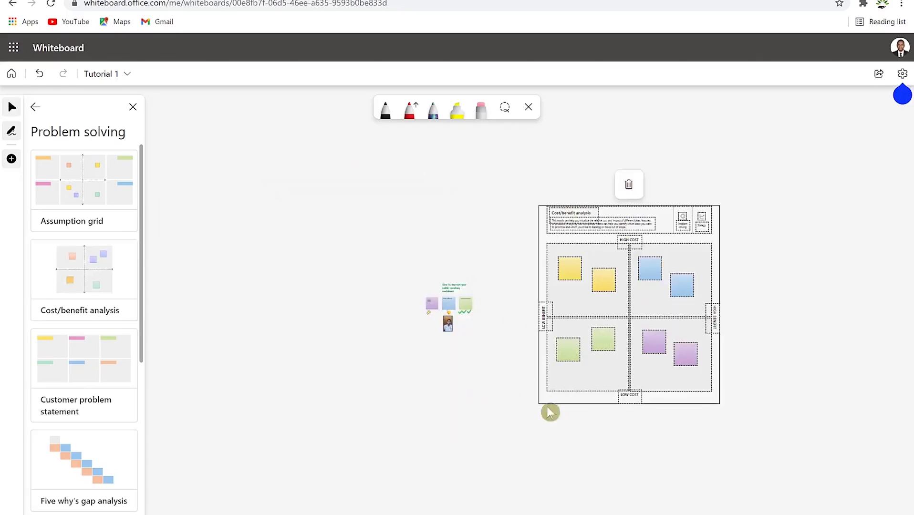
scroll(616, 304, "up", 5)
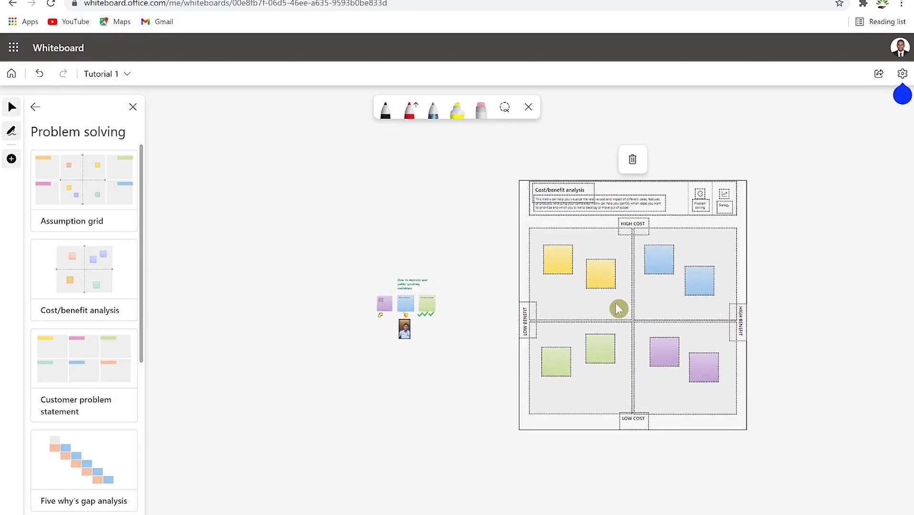
scroll(618, 309, "up", 5)
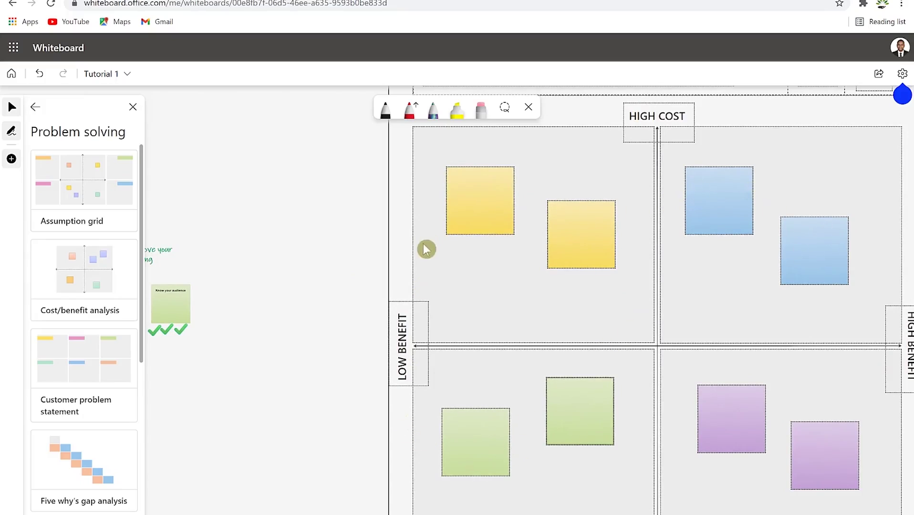
scroll(518, 257, "down", 3)
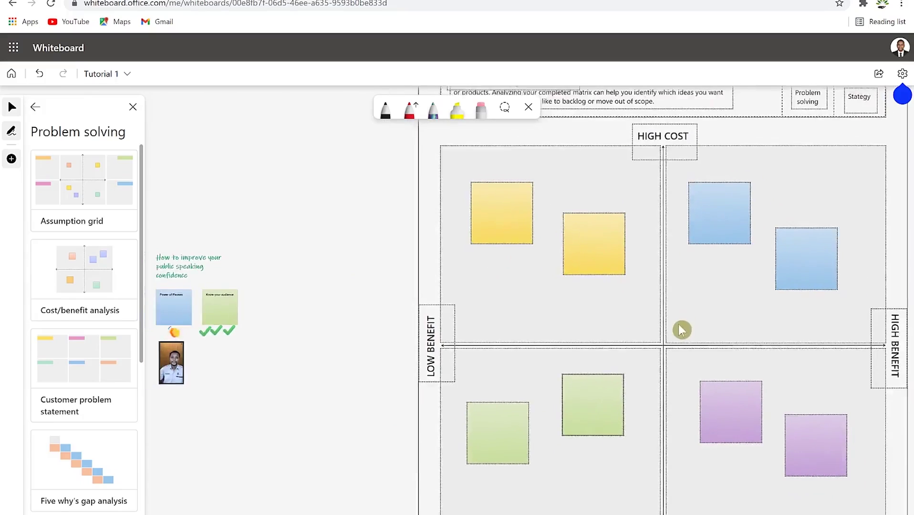
scroll(681, 329, "down", 2)
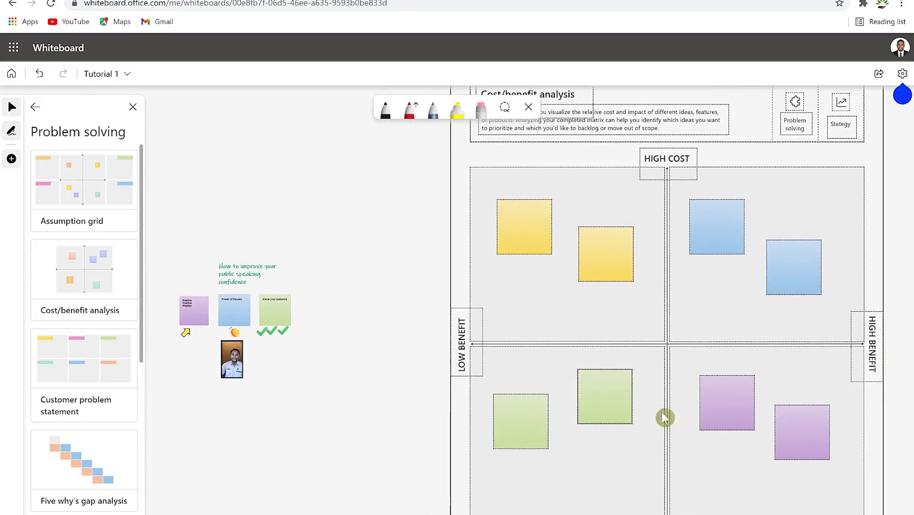
scroll(620, 316, "up", 1)
scroll(628, 265, "down", 3)
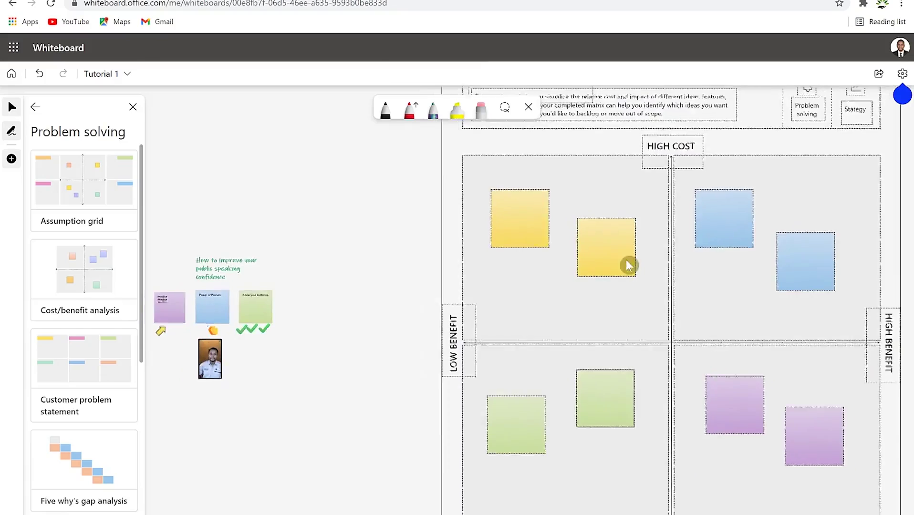
scroll(615, 258, "up", 3)
left_click(553, 226)
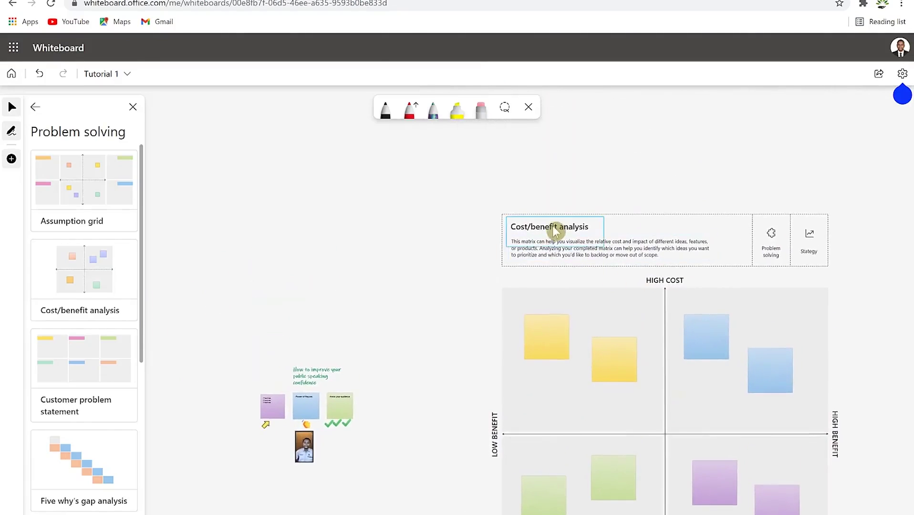
double_click(550, 228)
left_click(621, 244)
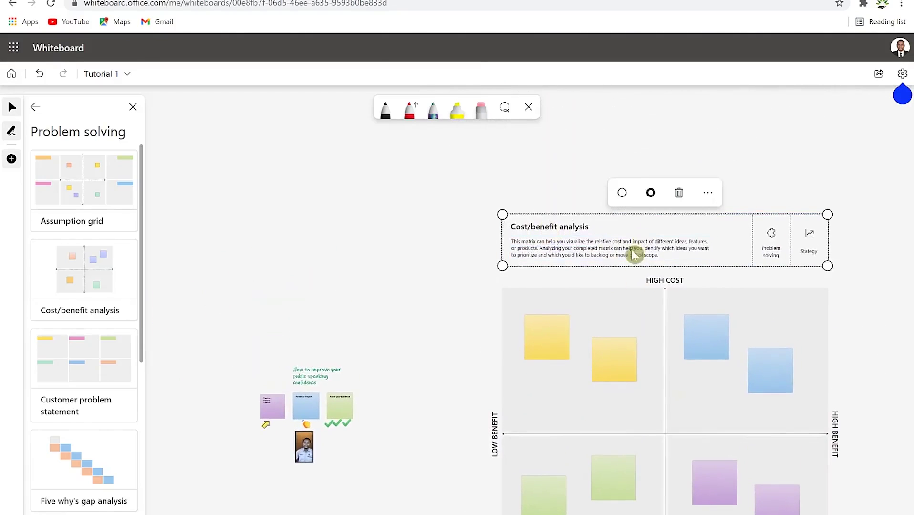
left_click(594, 243)
left_click(724, 221)
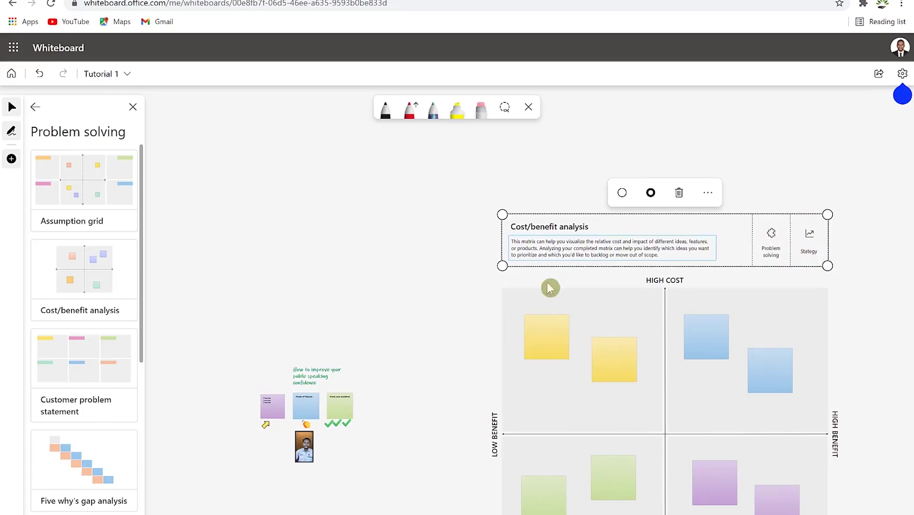
scroll(596, 358, "up", 2)
scroll(596, 358, "up", 5)
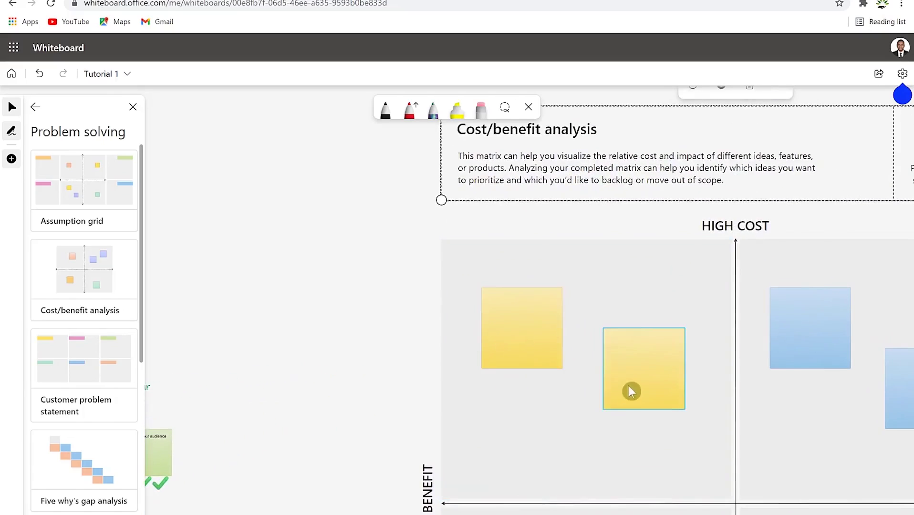
scroll(628, 391, "down", 5)
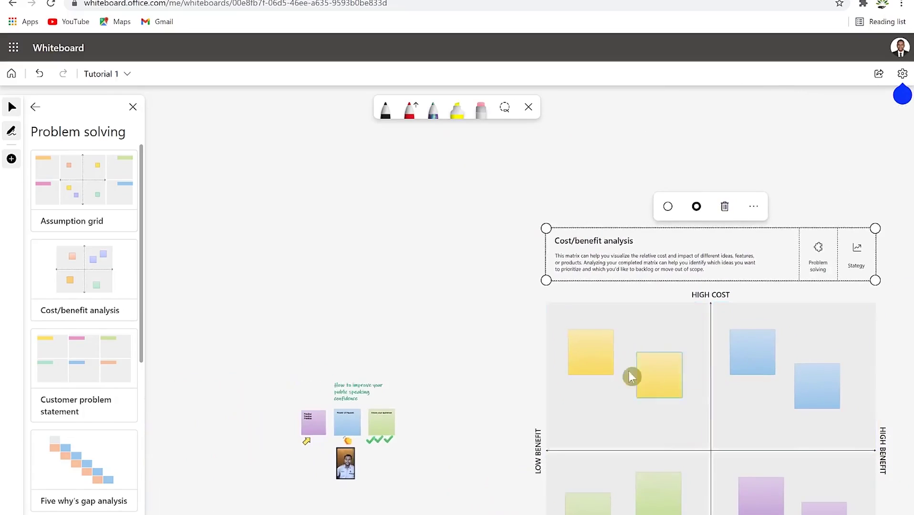
left_click(596, 352)
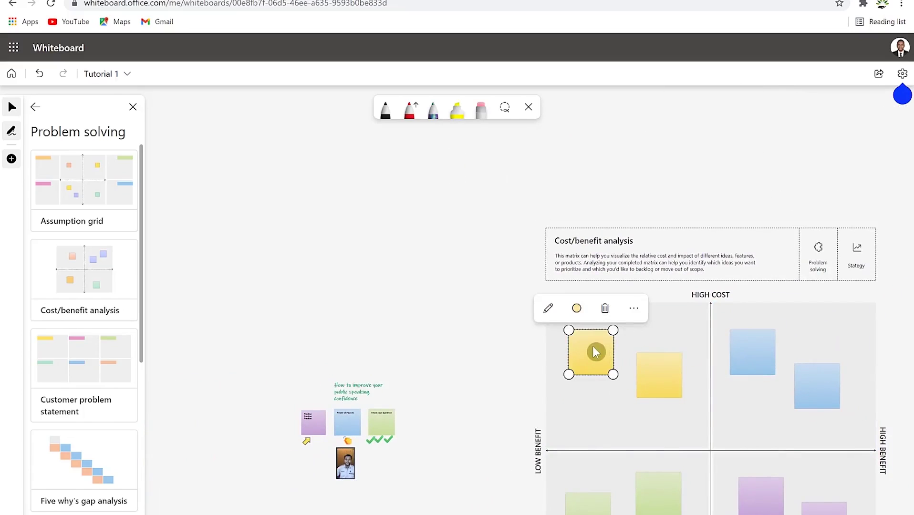
left_click(547, 308)
left_click(510, 300)
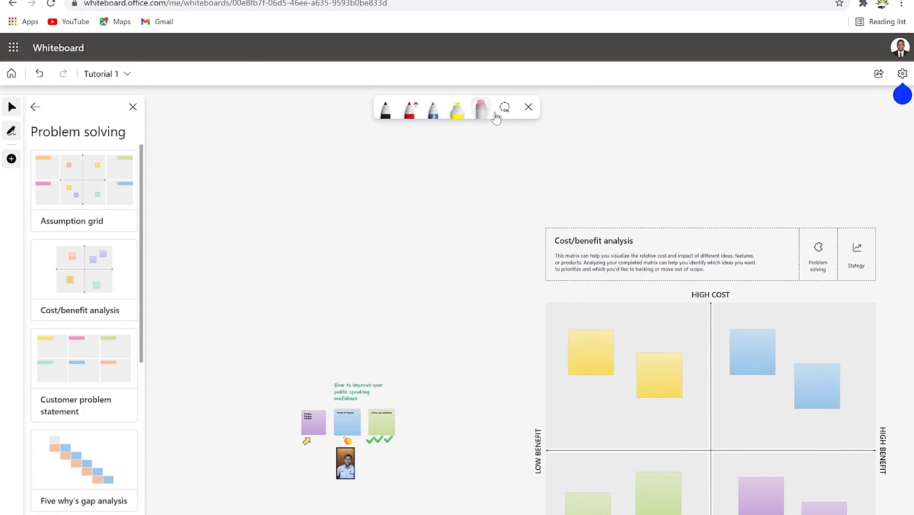
Step: Set the pen to green ink at thickness 3 with an arrowhead at the stroke end
left_click(10, 132)
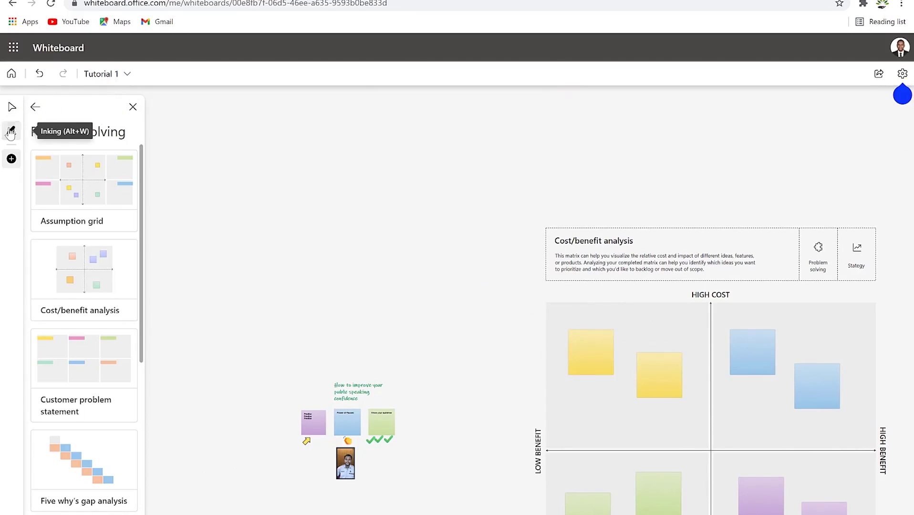
left_click(10, 131)
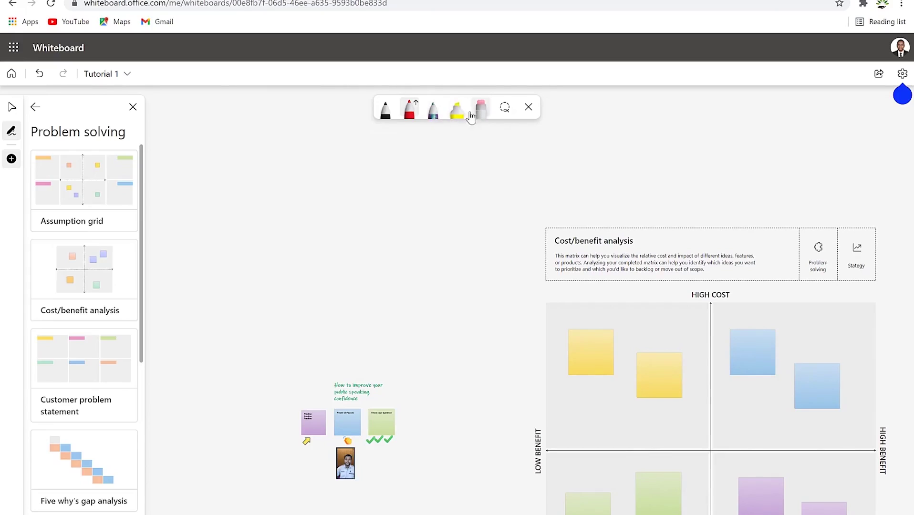
left_click(410, 115)
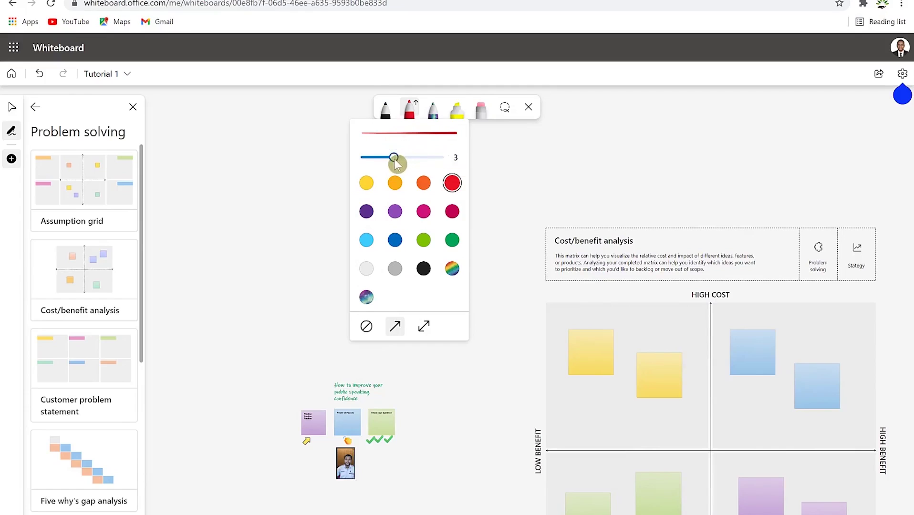
mouse_move(396, 162)
left_mouse_down()
mouse_move(443, 170)
mouse_move(402, 170)
left_mouse_up()
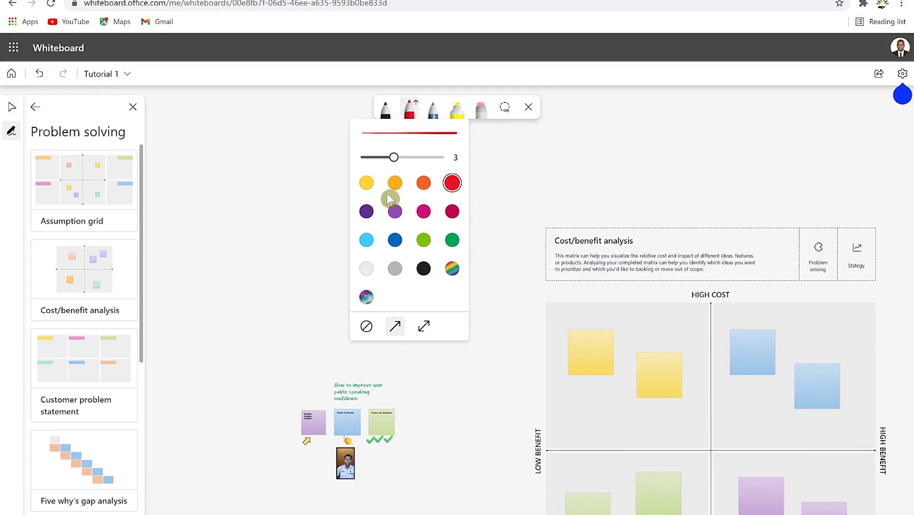
left_click(452, 241)
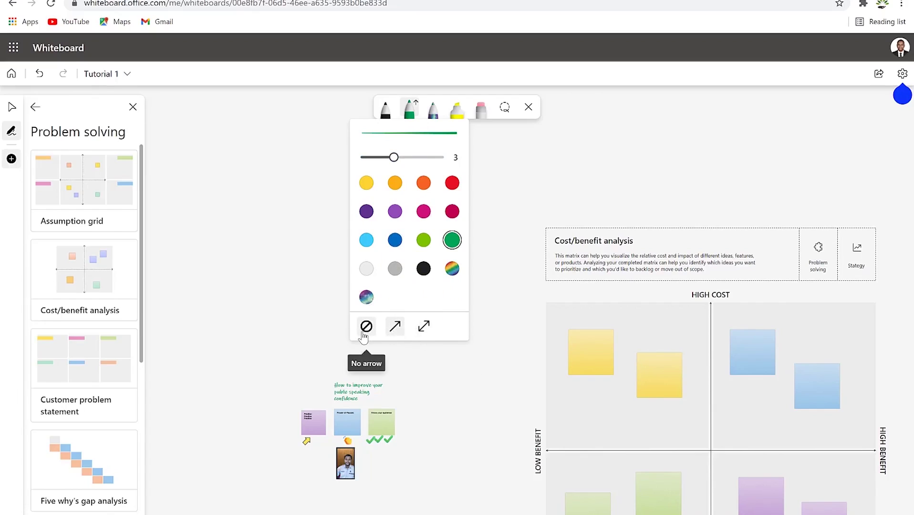
left_click(391, 327)
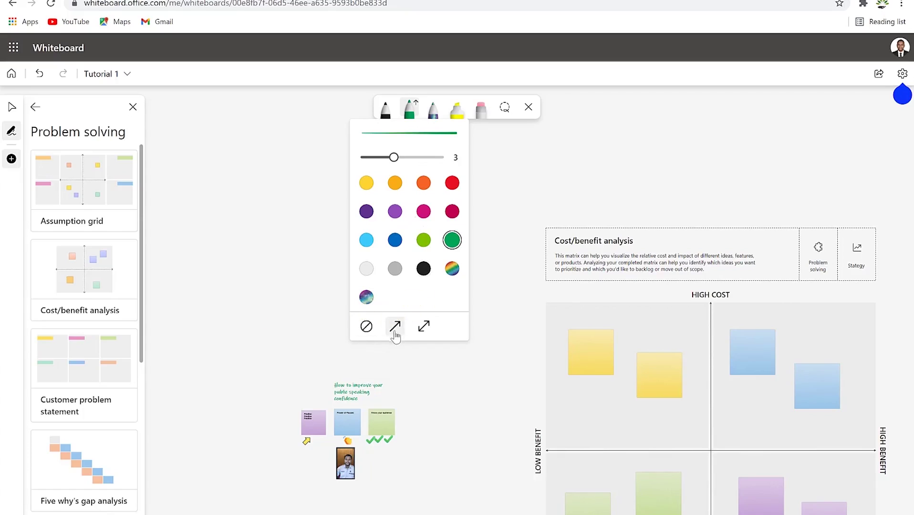
left_click(257, 267)
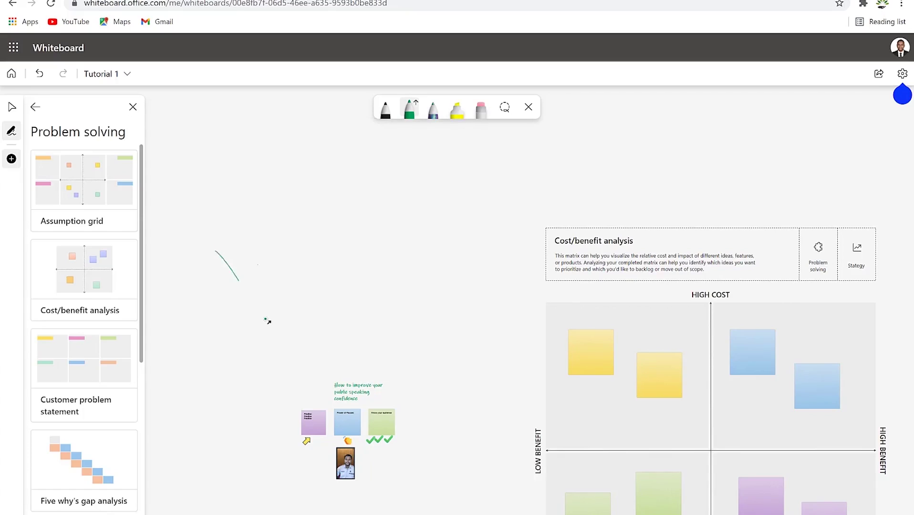
Step: Draw green arrows toward the sticky notes and the Cost/benefit analysis template, plus a scribbled loop
left_click_drag(265, 320, 318, 383)
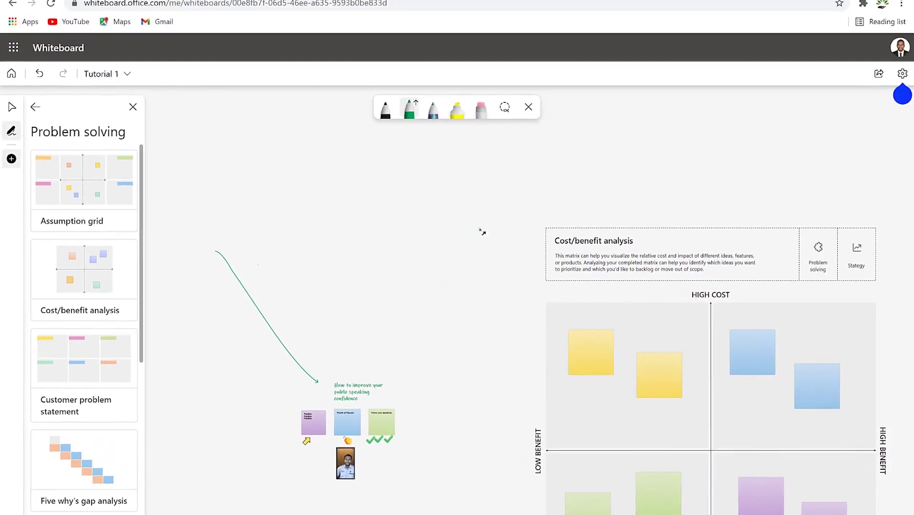
left_click_drag(430, 204, 526, 247)
mouse_move(328, 187)
left_mouse_down()
mouse_move(333, 236)
mouse_move(273, 178)
mouse_move(392, 173)
left_mouse_up()
left_click_drag(288, 216, 398, 187)
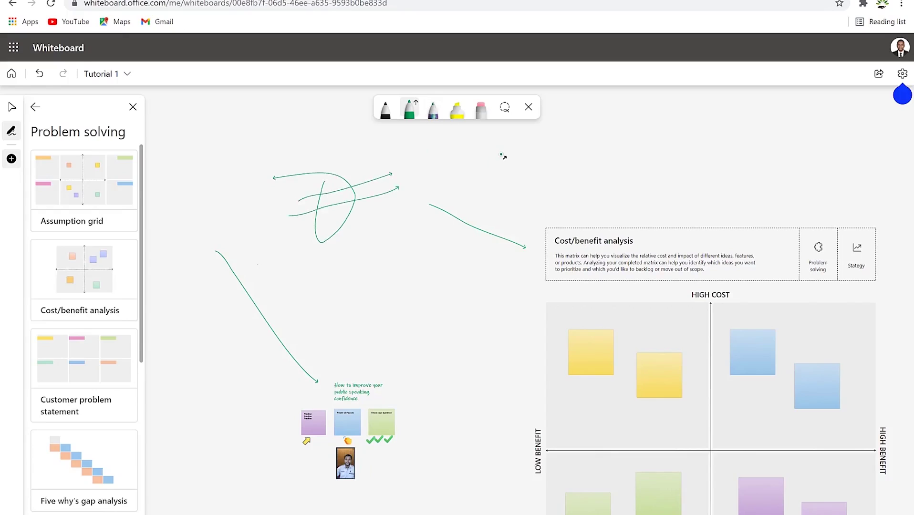
Step: Highlight the title 'How to improve your public speaking confidence' with the highlighter
left_click(457, 108)
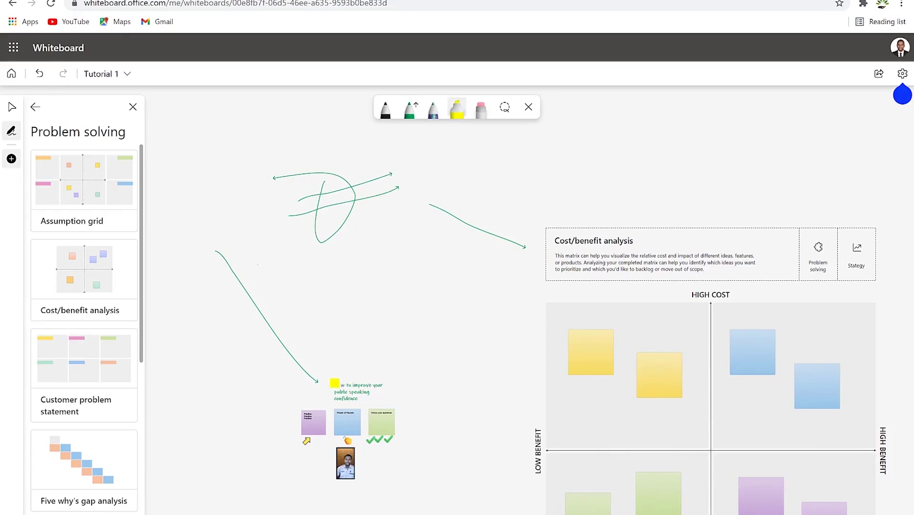
mouse_move(382, 384)
left_mouse_down()
mouse_move(344, 401)
mouse_move(358, 380)
left_mouse_up()
scroll(366, 391, "up", 5)
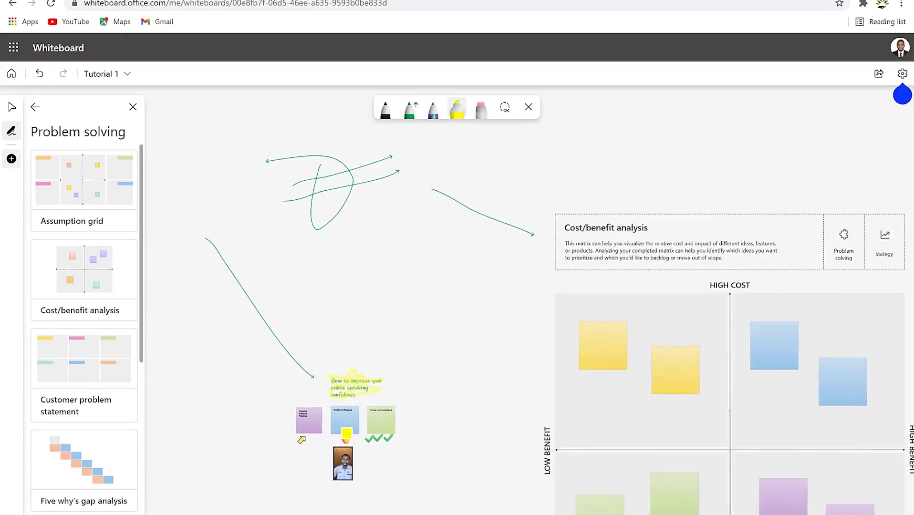
scroll(365, 400, "up", 2)
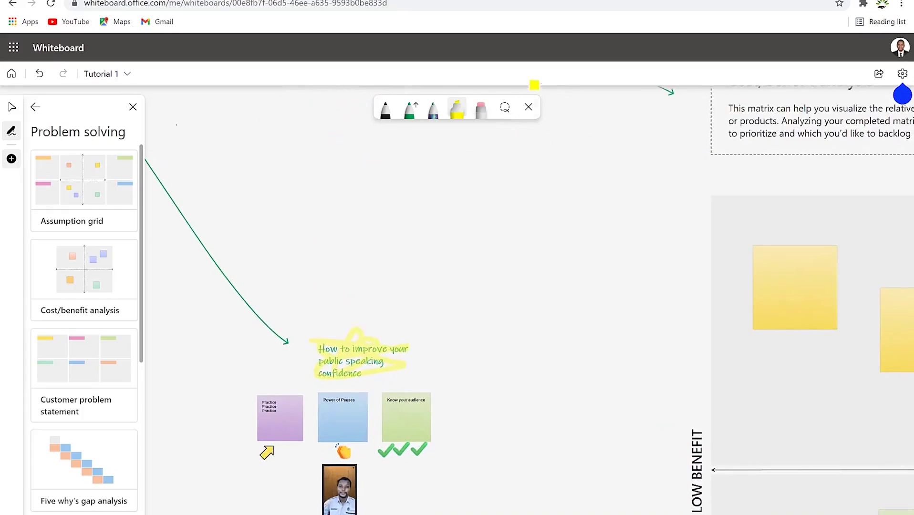
Step: Erase the arrow pointing at the sticky notes and the title highlight, then return to the pen
left_click(481, 109)
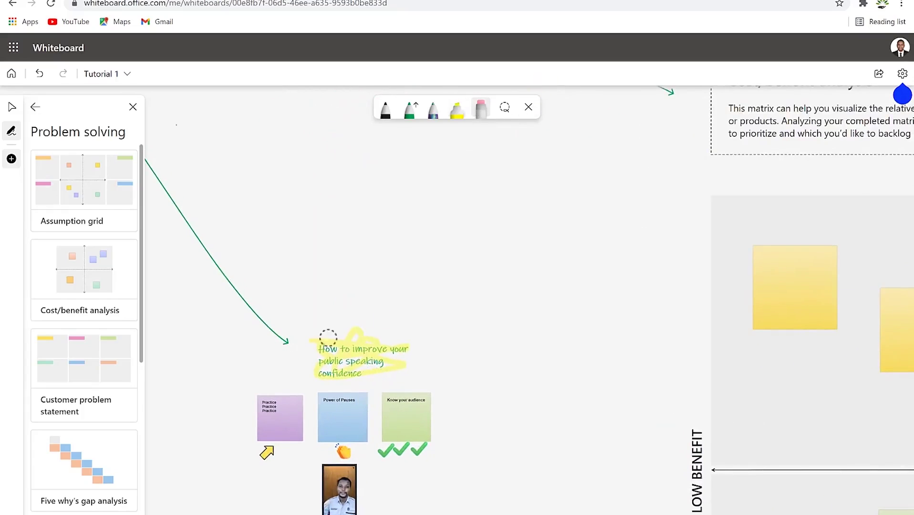
left_click(289, 340)
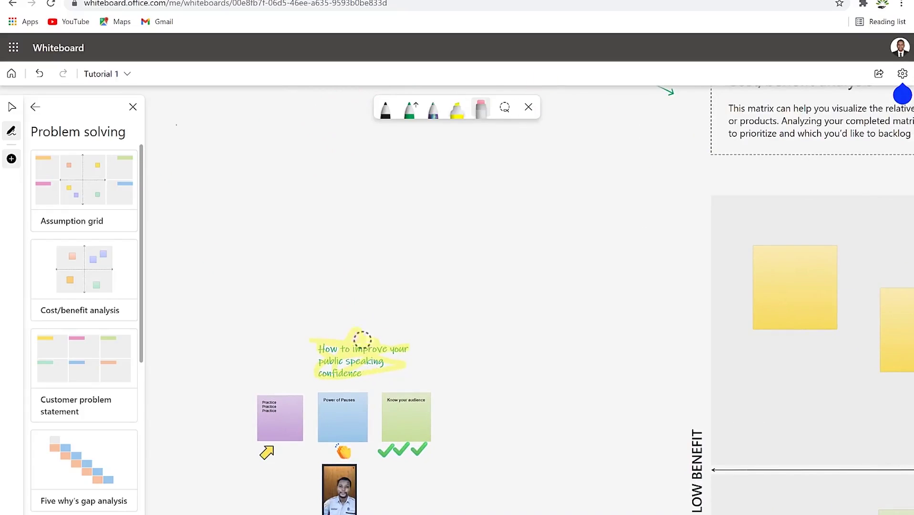
left_click(362, 340)
scroll(477, 200, "down", 5)
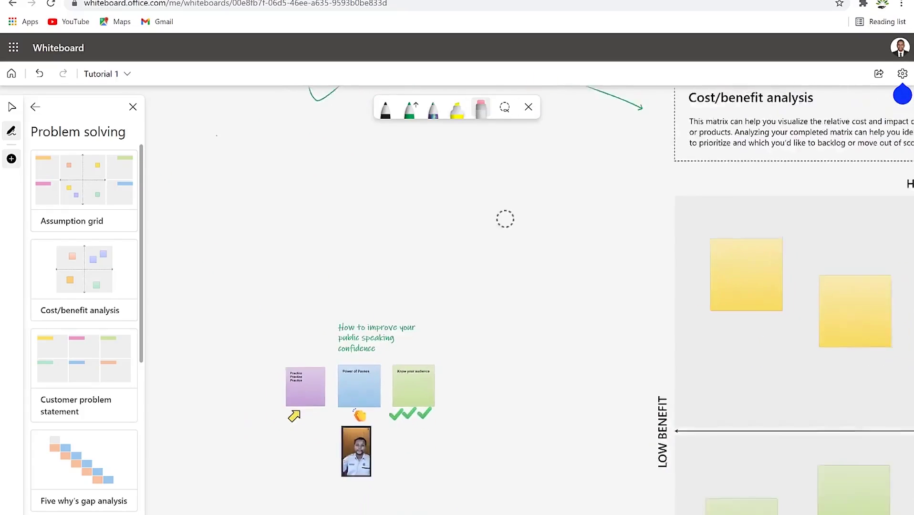
scroll(559, 202, "down", 2)
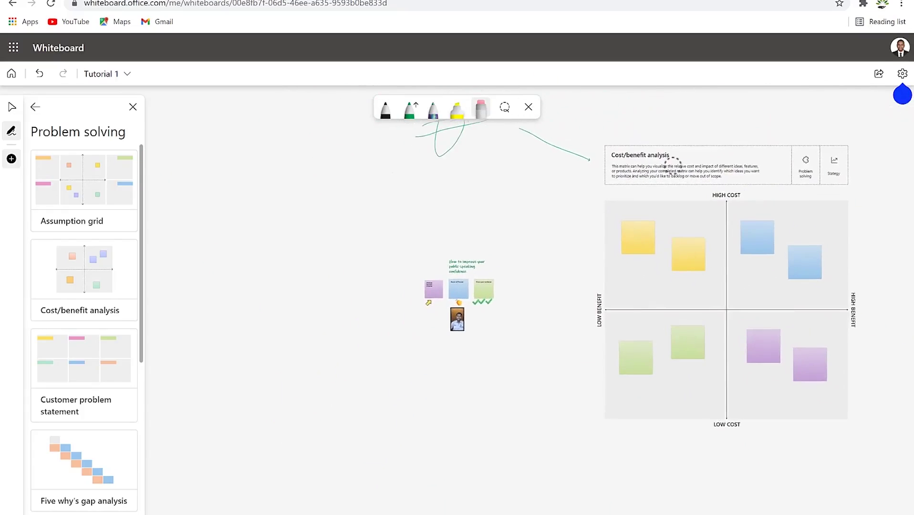
scroll(773, 176, "down", 3)
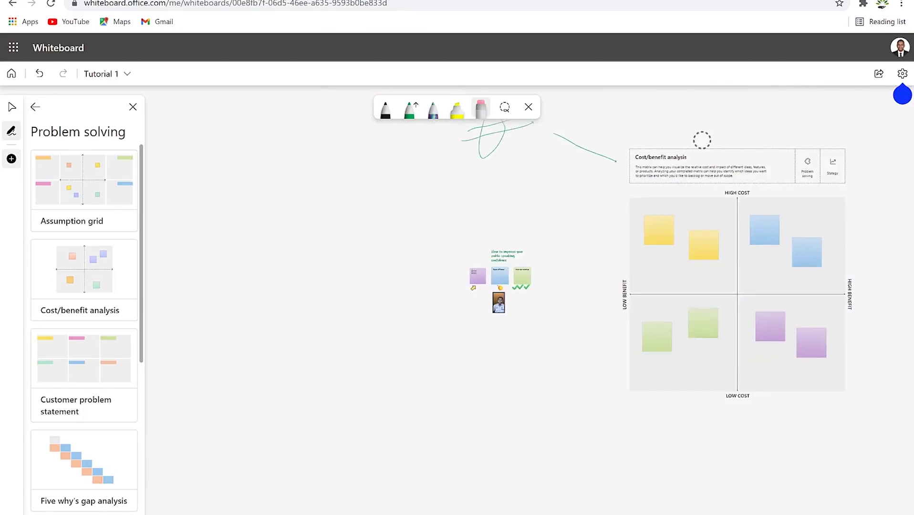
scroll(726, 127, "up", 1)
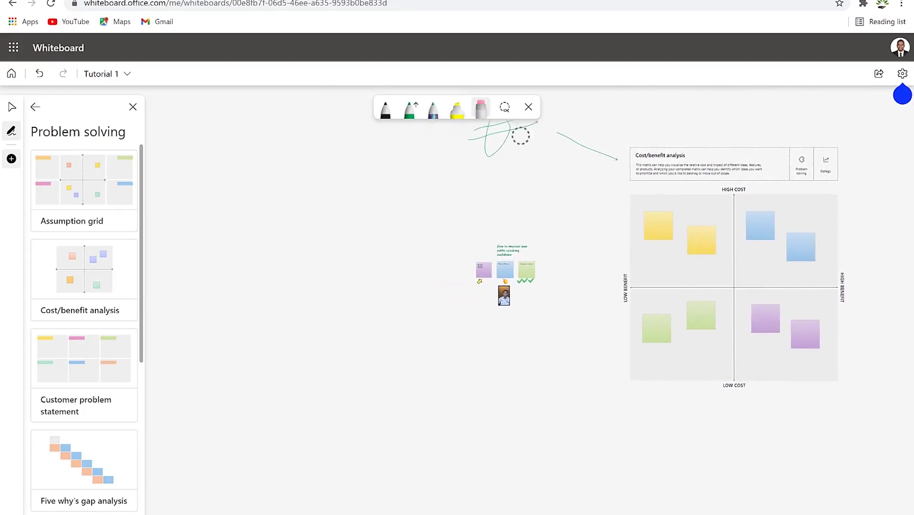
left_click(387, 112)
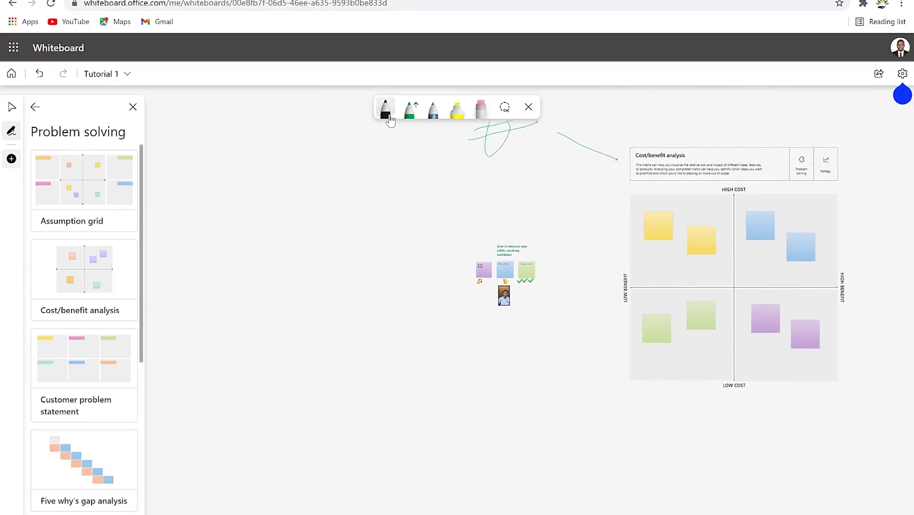
Step: Switch to lasso select, return the side panel to Create options, and dismiss the welcome prompt
left_click(505, 109)
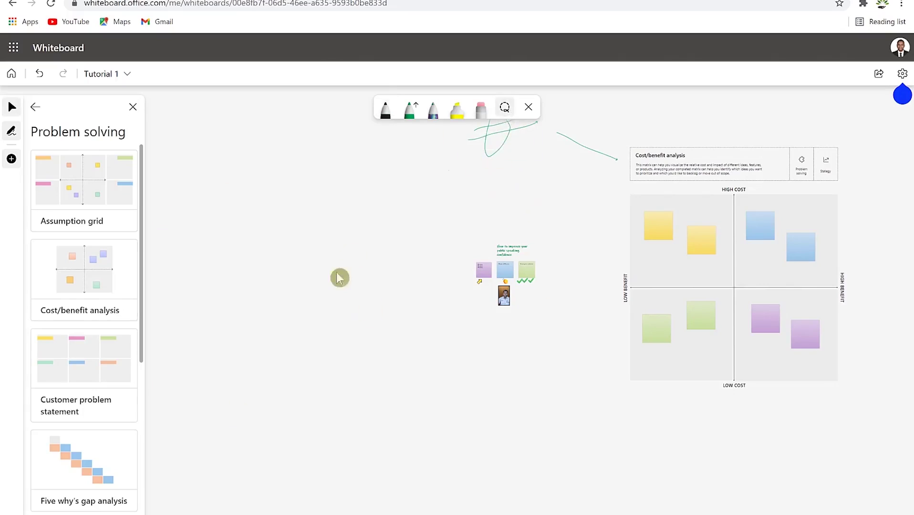
left_click(35, 107)
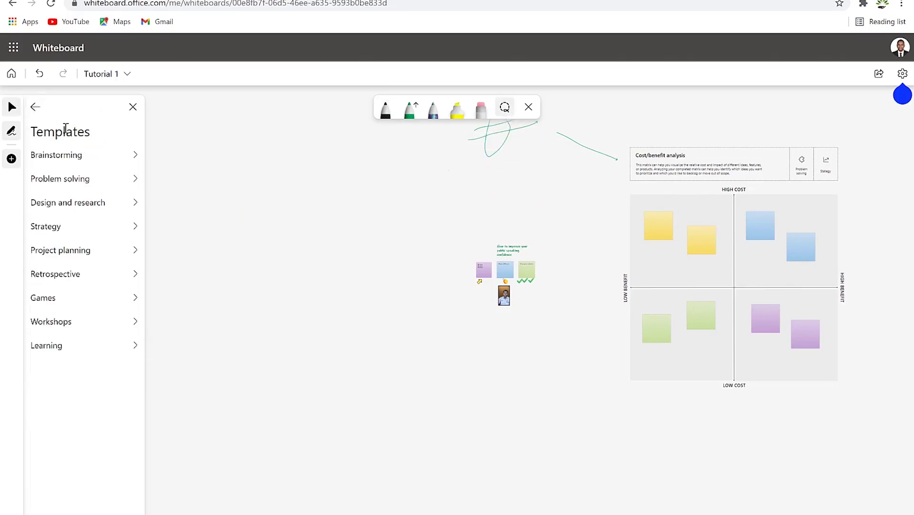
left_click(35, 107)
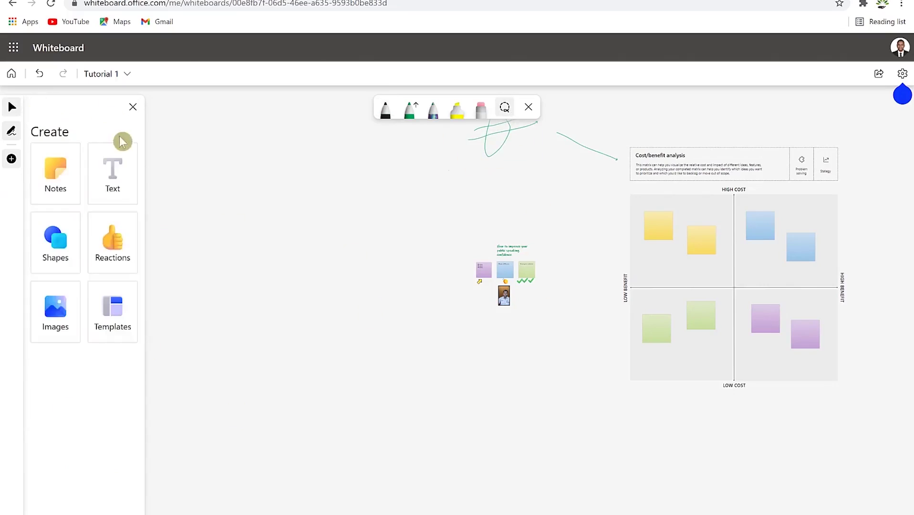
left_click(905, 95)
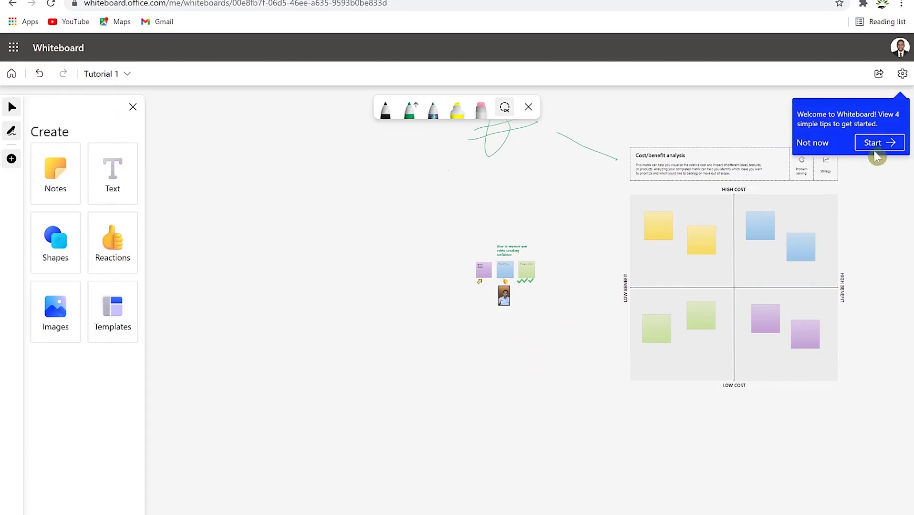
left_click(813, 143)
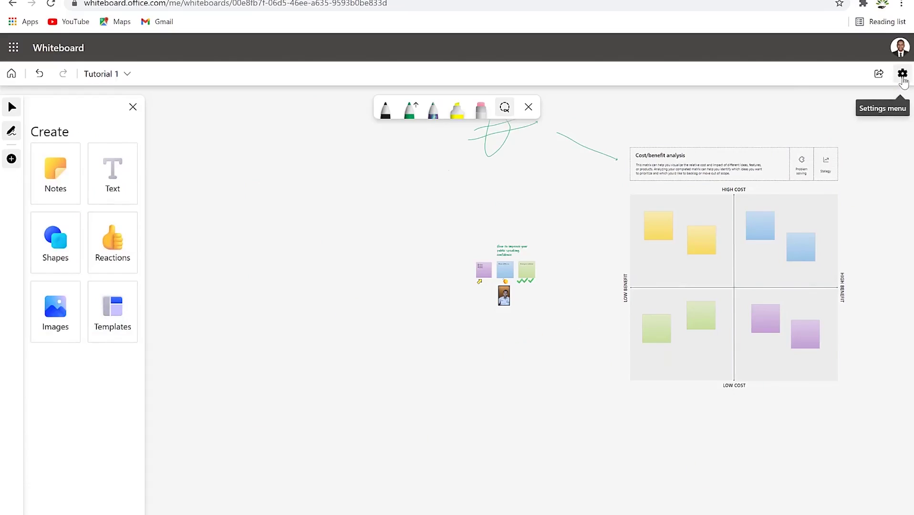
Step: Change the board background to yellow through Settings > Format background
left_click(903, 78)
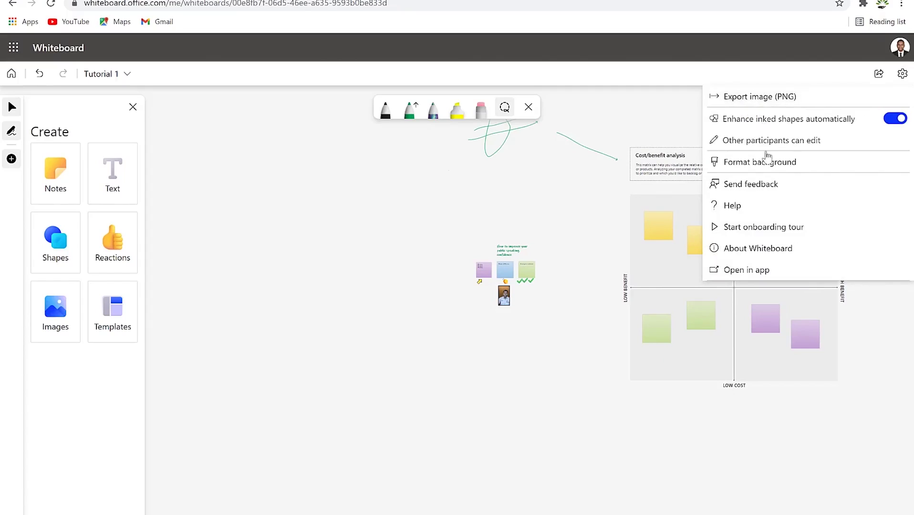
left_click(768, 163)
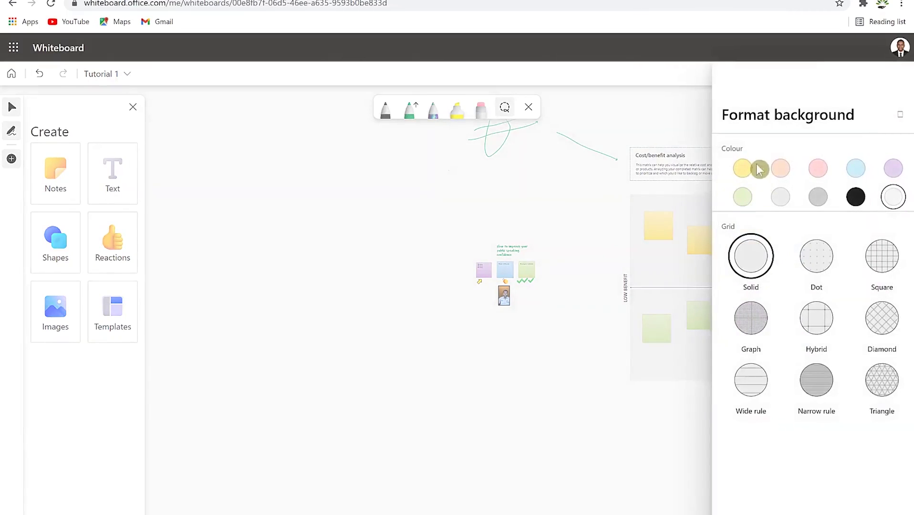
left_click(744, 169)
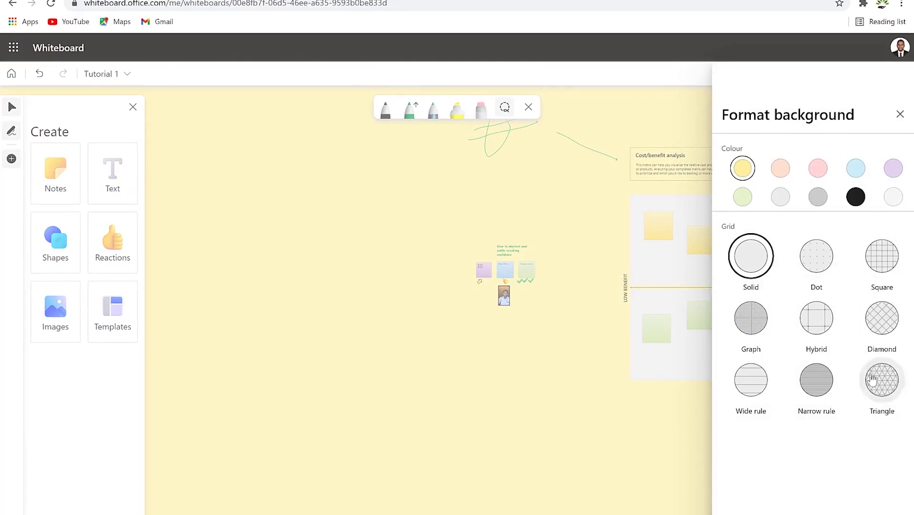
left_click(523, 438)
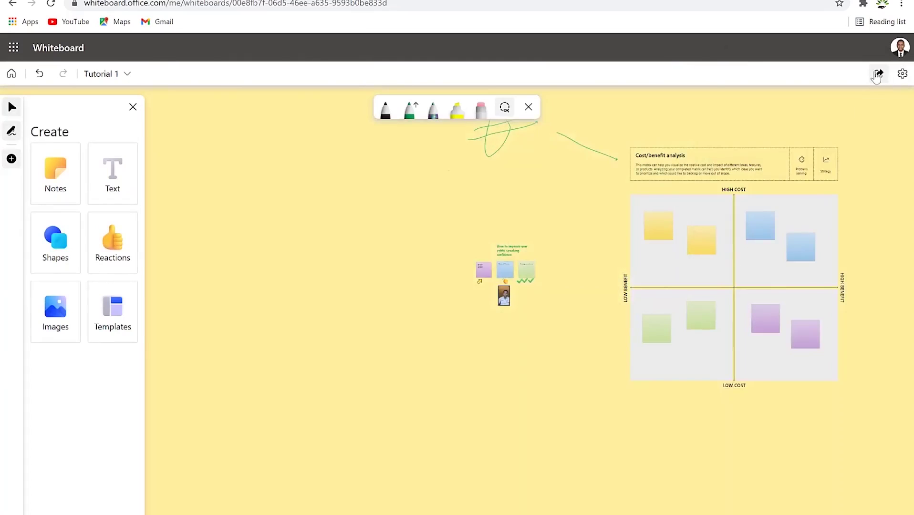
Step: Turn on the Share link for Tutorial 1 in the Share panel
left_click(877, 75)
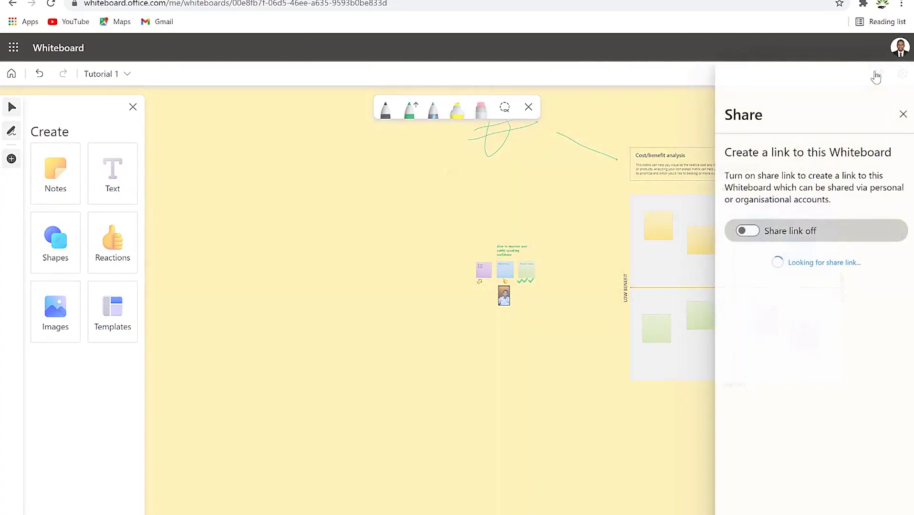
left_click(751, 234)
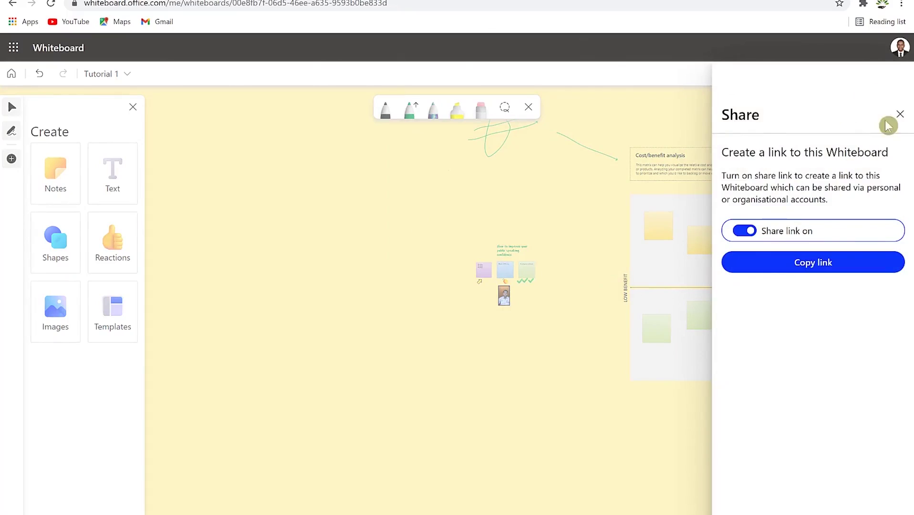
left_click(899, 116)
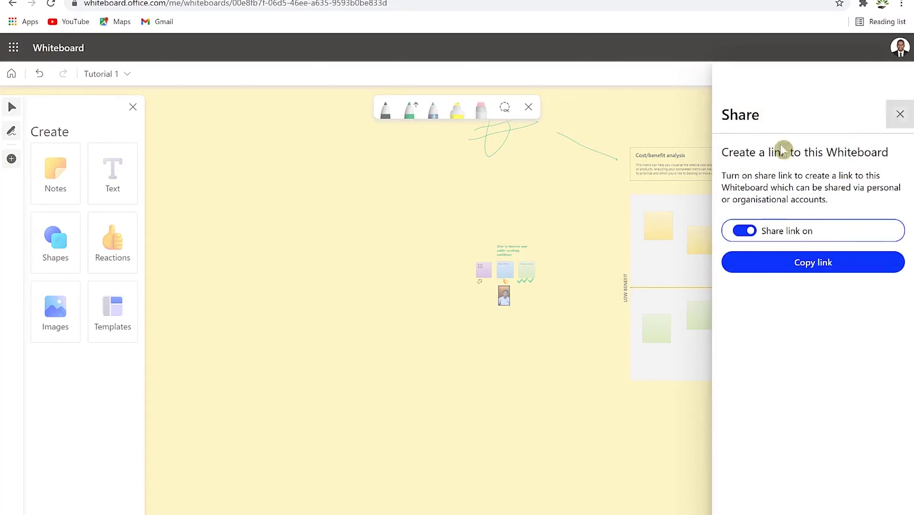